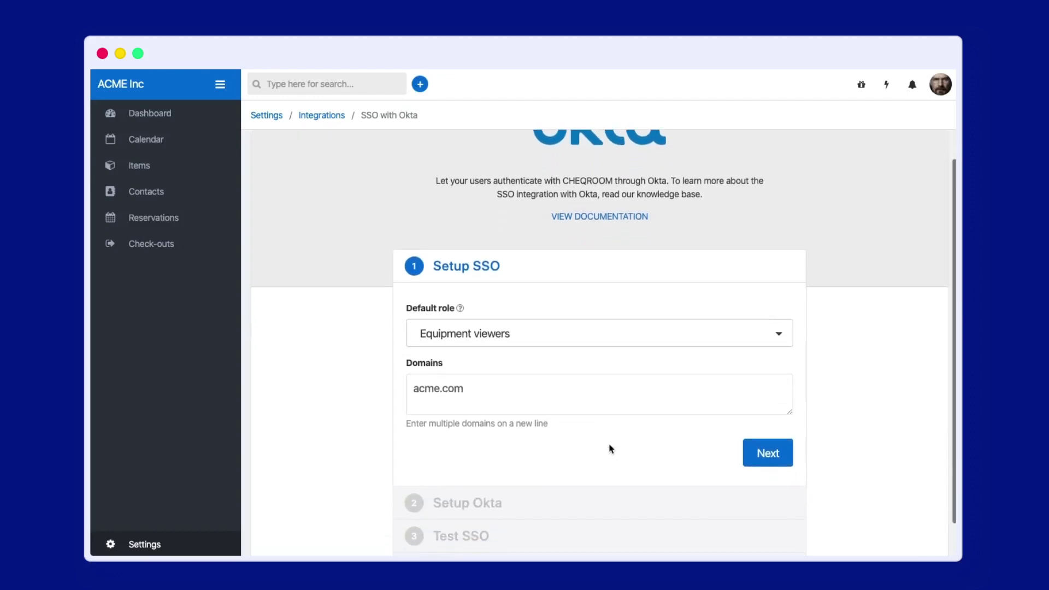
- Keep Equipment viewers as CHEQROOM's default SSO role, submit the first step, and open Okta's admin console
left_click(572, 334)
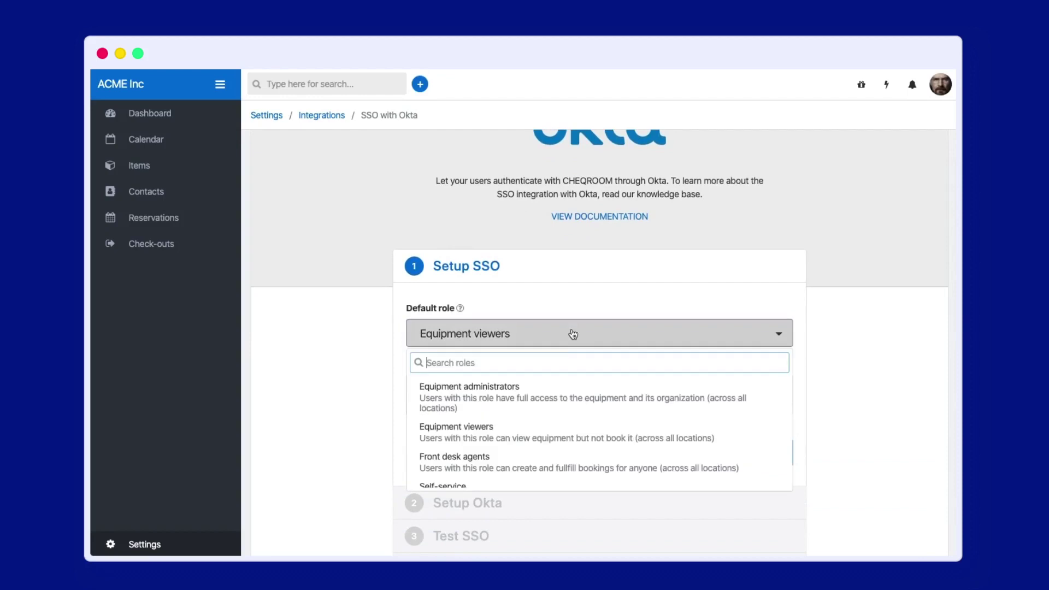
left_click(573, 334)
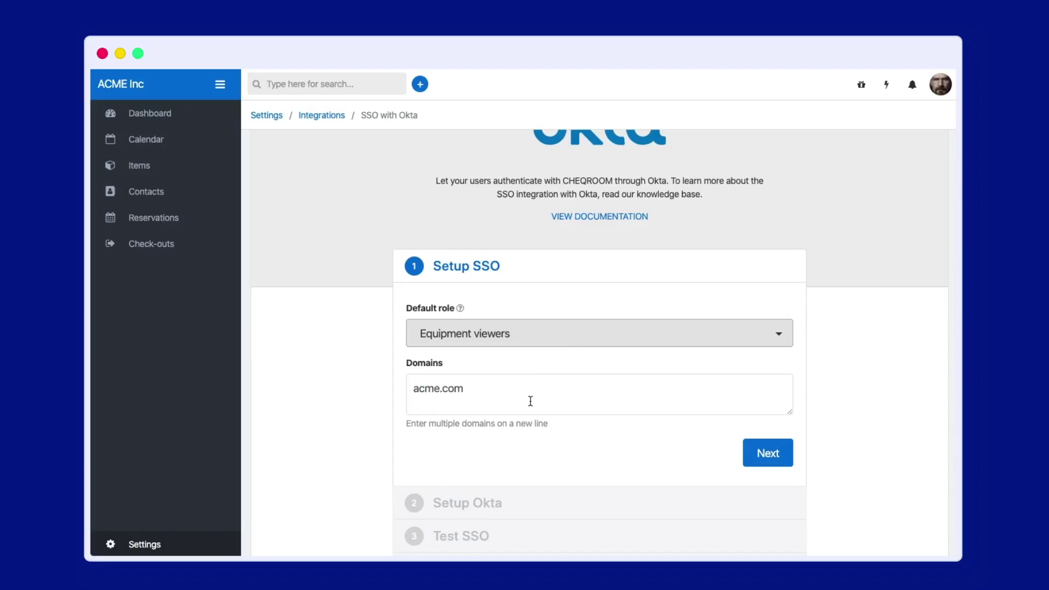
left_click(753, 453)
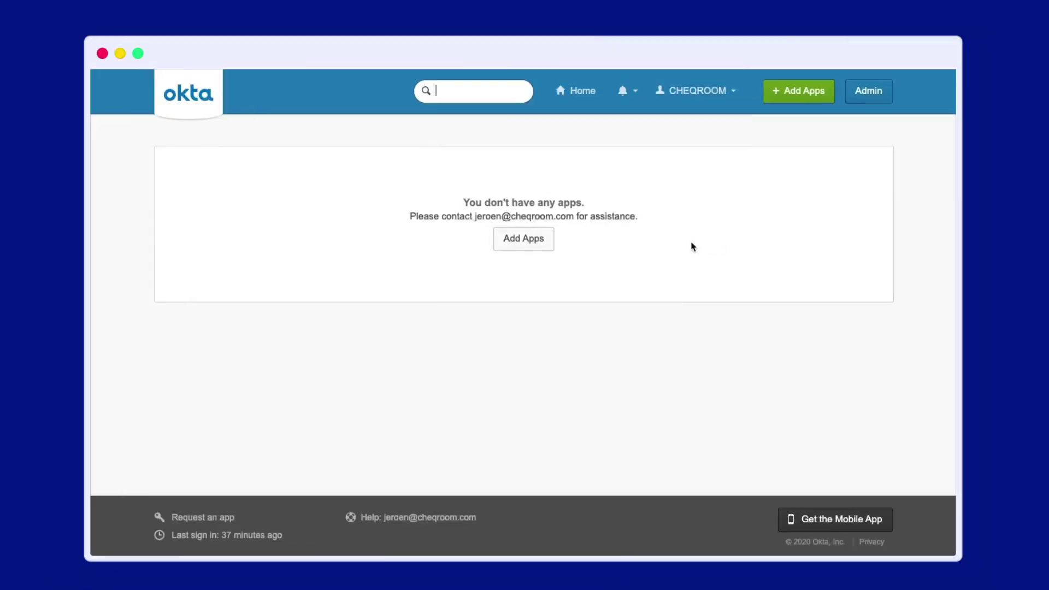
left_click(868, 91)
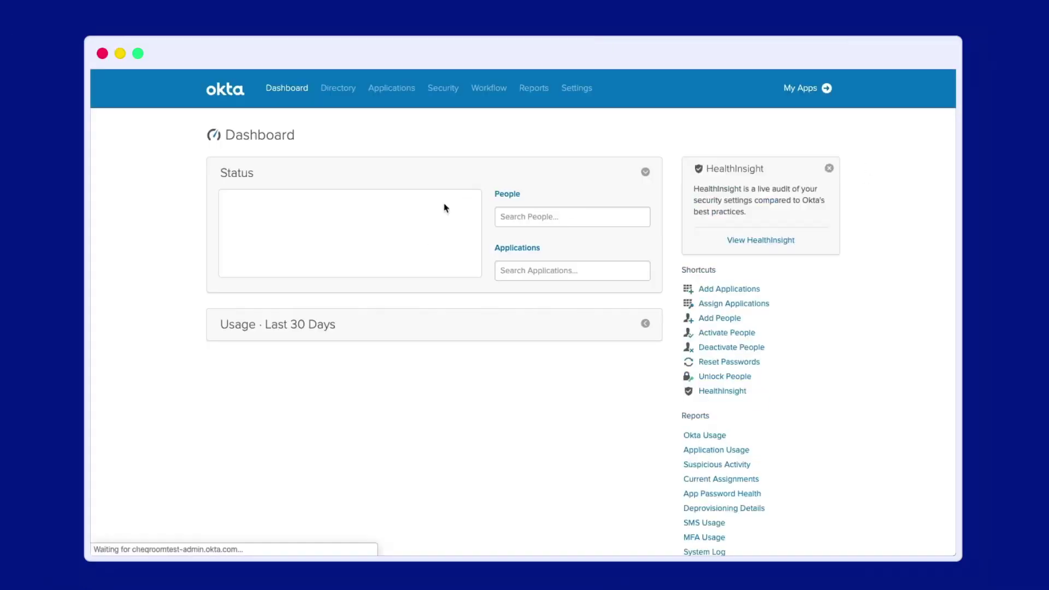
- Create a new SAML 2.0 app integration in Okta and name it CHEQROOM
left_click(383, 86)
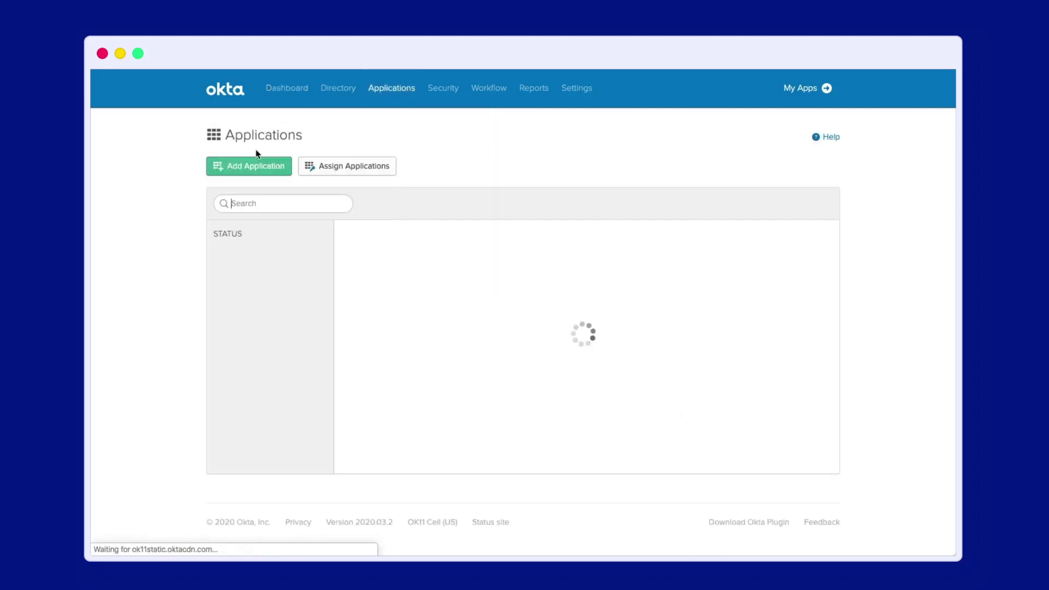
left_click(235, 176)
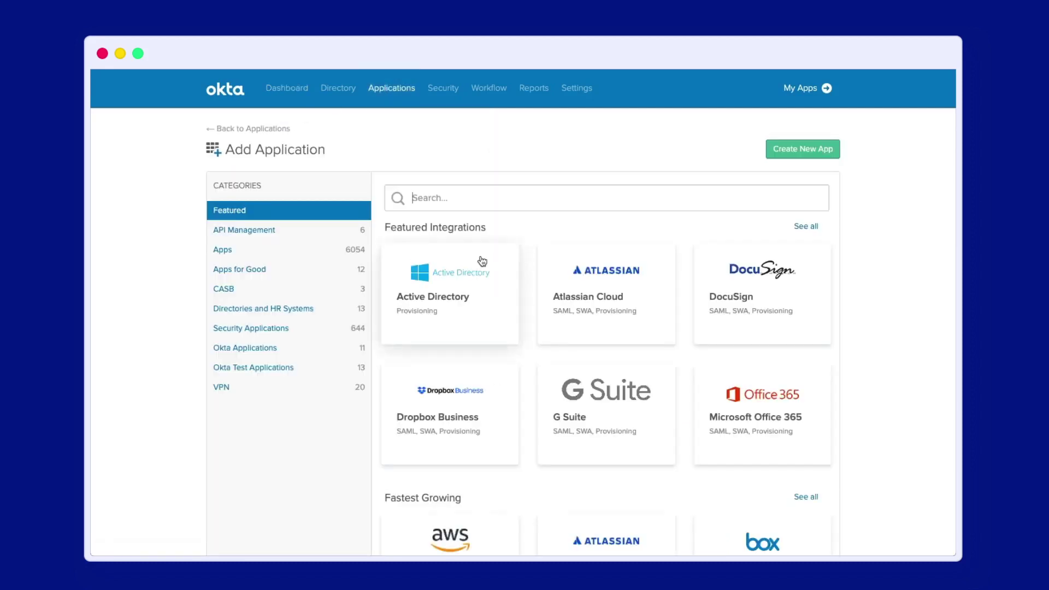
left_click(793, 154)
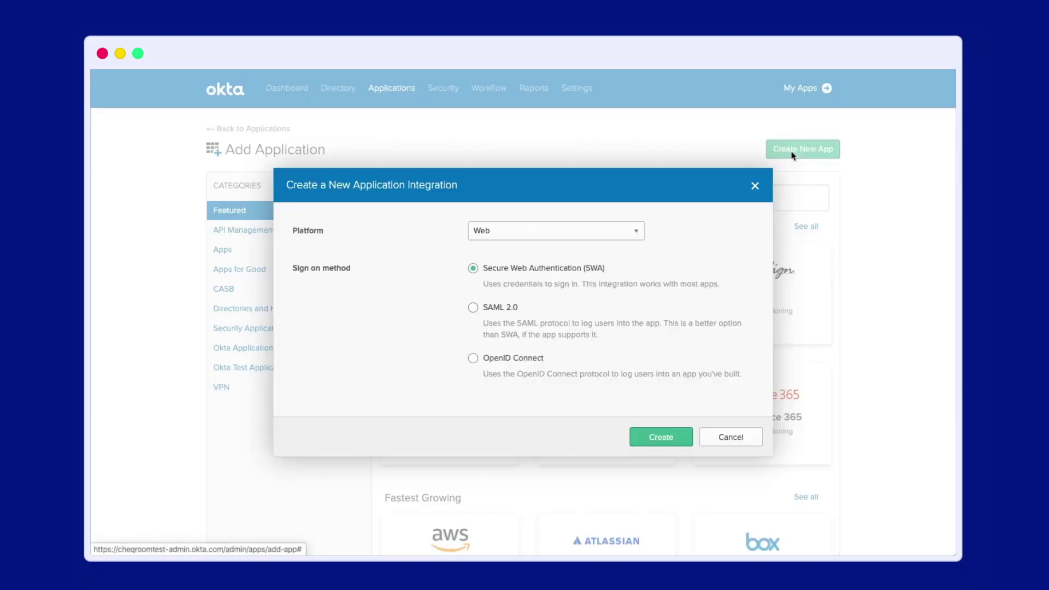
left_click(509, 309)
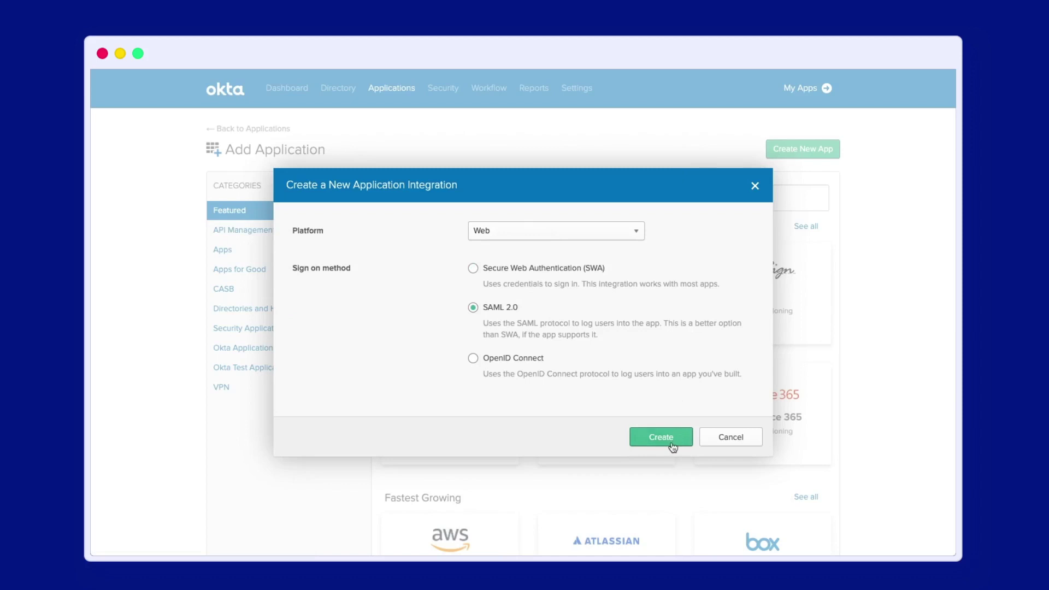
left_click(673, 440)
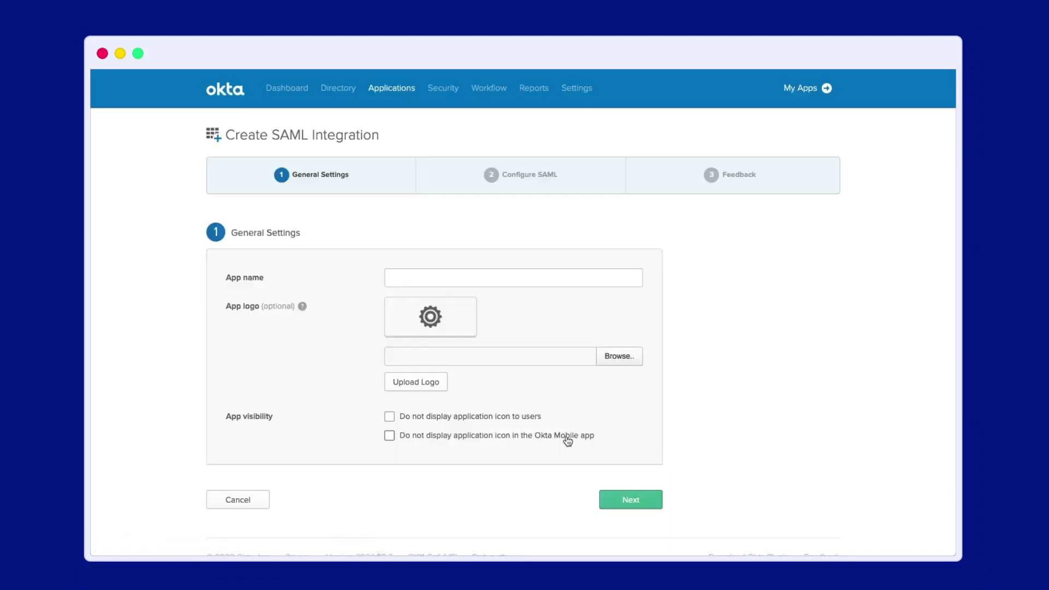
type("CHEQRO")
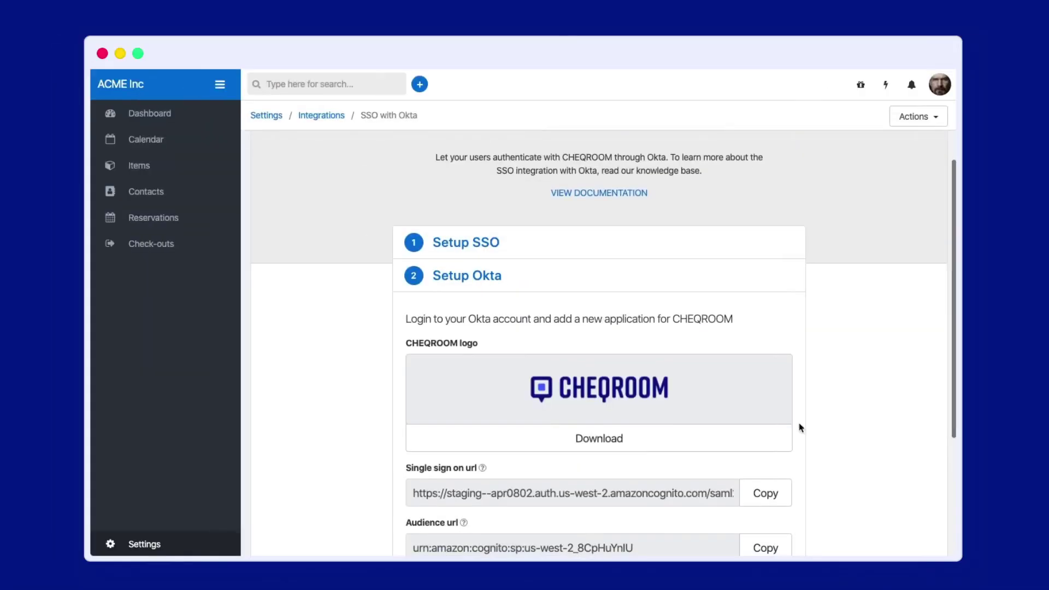
scroll(614, 423, "down", 1)
- Upload cheqroom-logo.png as the app logo, proceed to Configure SAML, and copy CHEQROOM's single sign-on URL
left_click(606, 407)
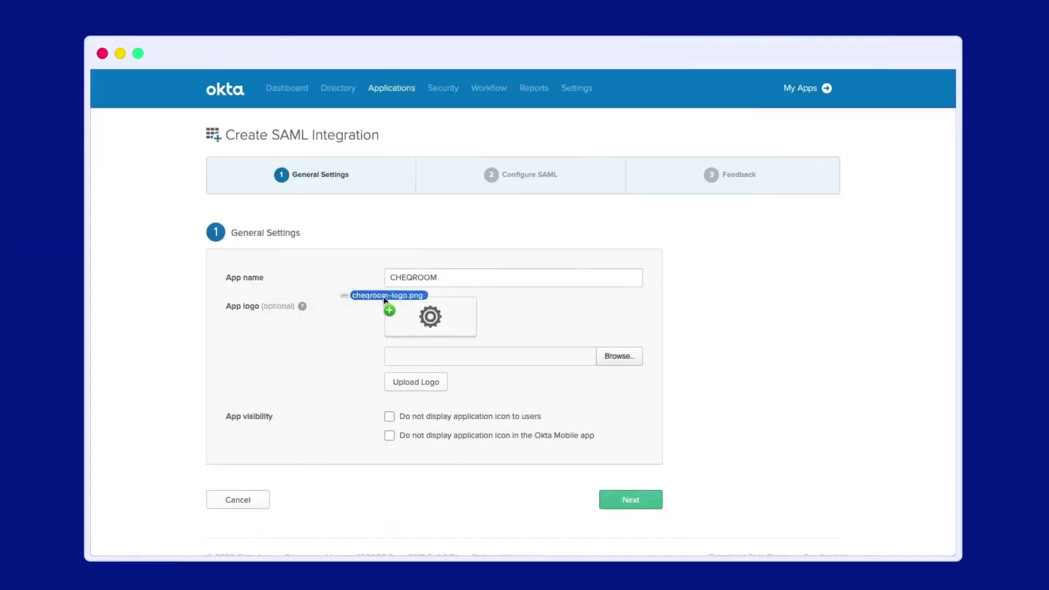
left_click_drag(386, 301, 445, 356)
left_click(419, 383)
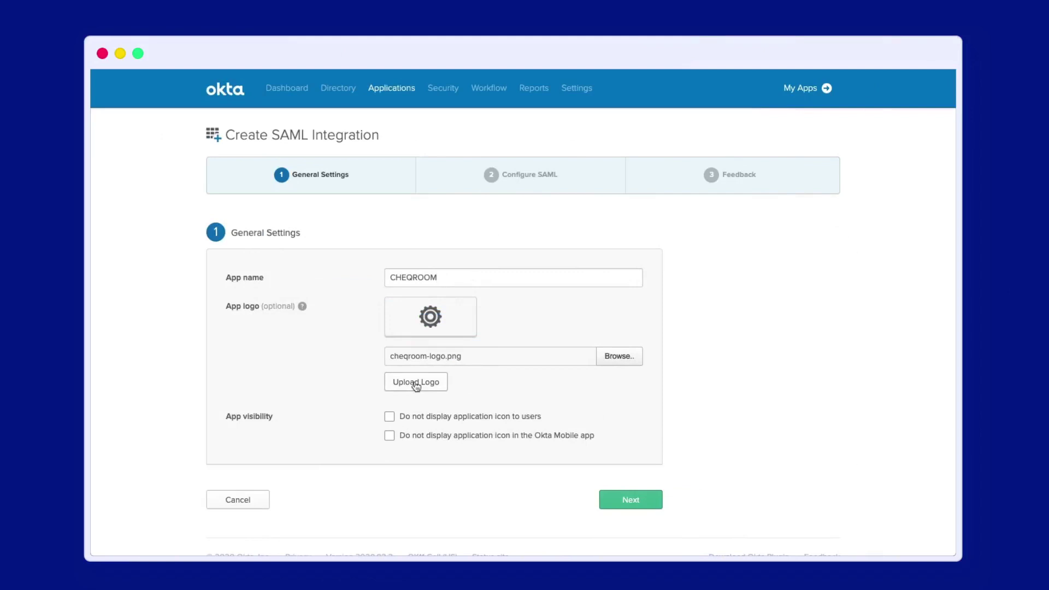
left_click(639, 503)
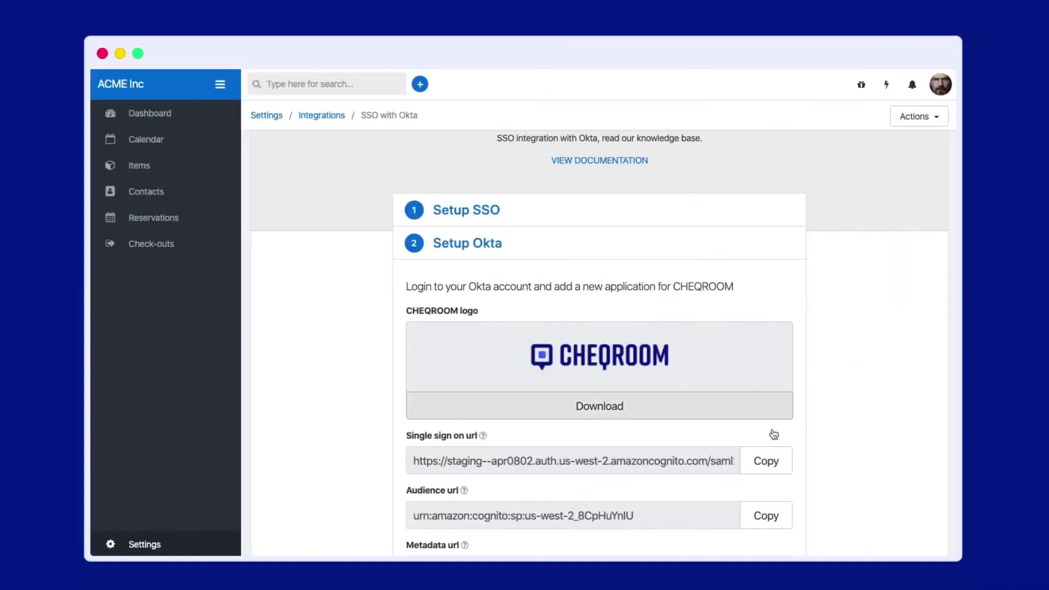
left_click(764, 465)
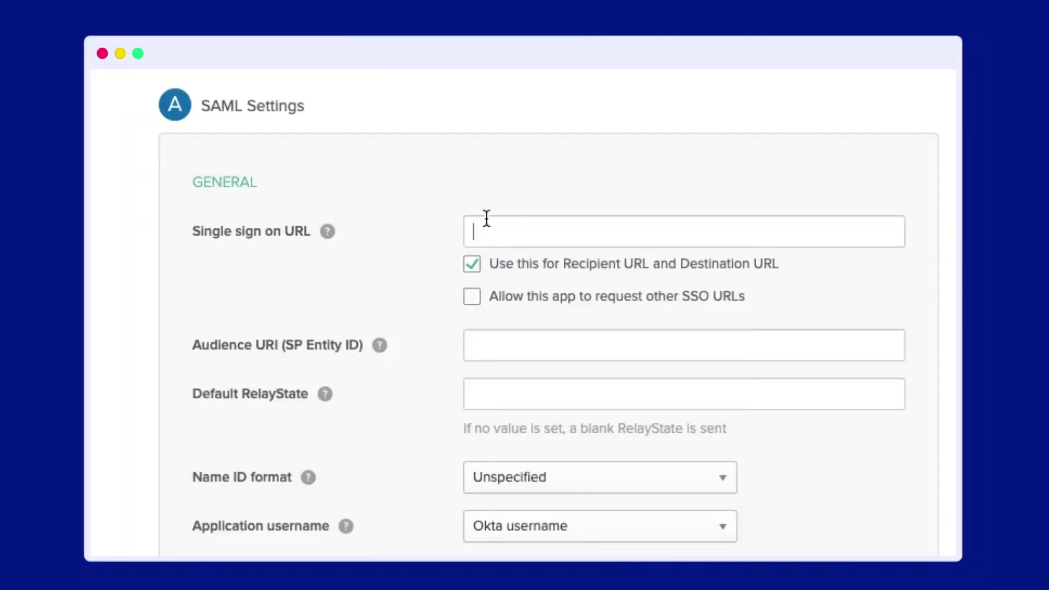
- Paste CHEQROOM's single sign-on URL and audience URL into Okta's SAML settings
key("ctrl+v")
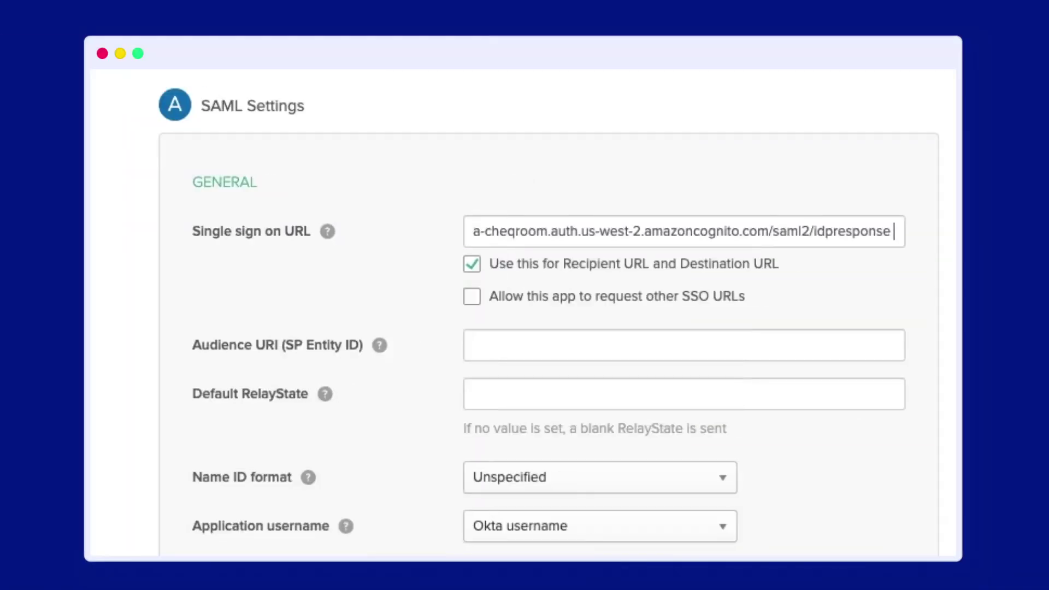
key("Tab")
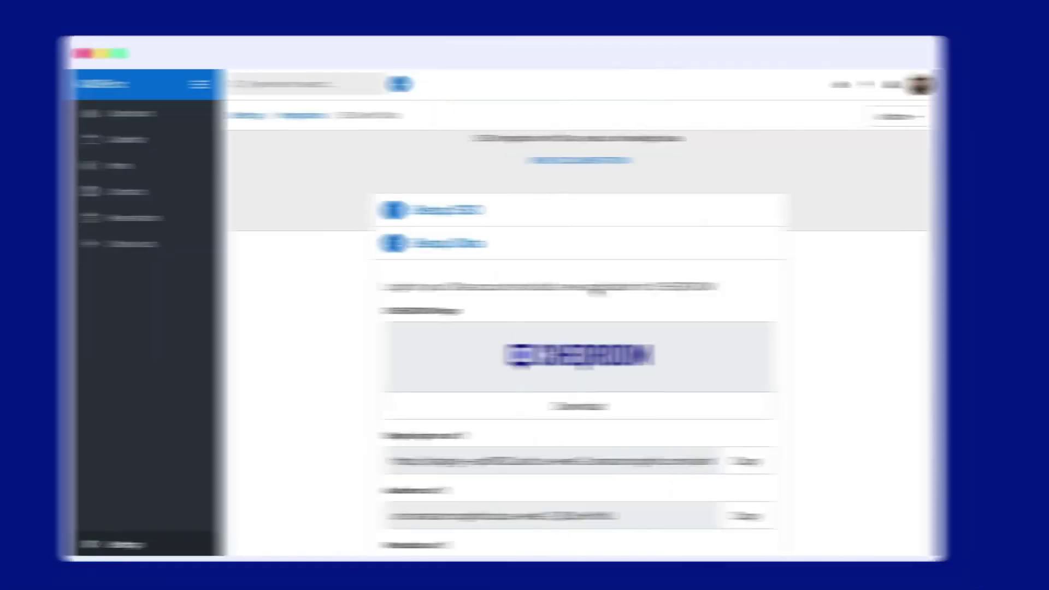
scroll(792, 507, "down", 3)
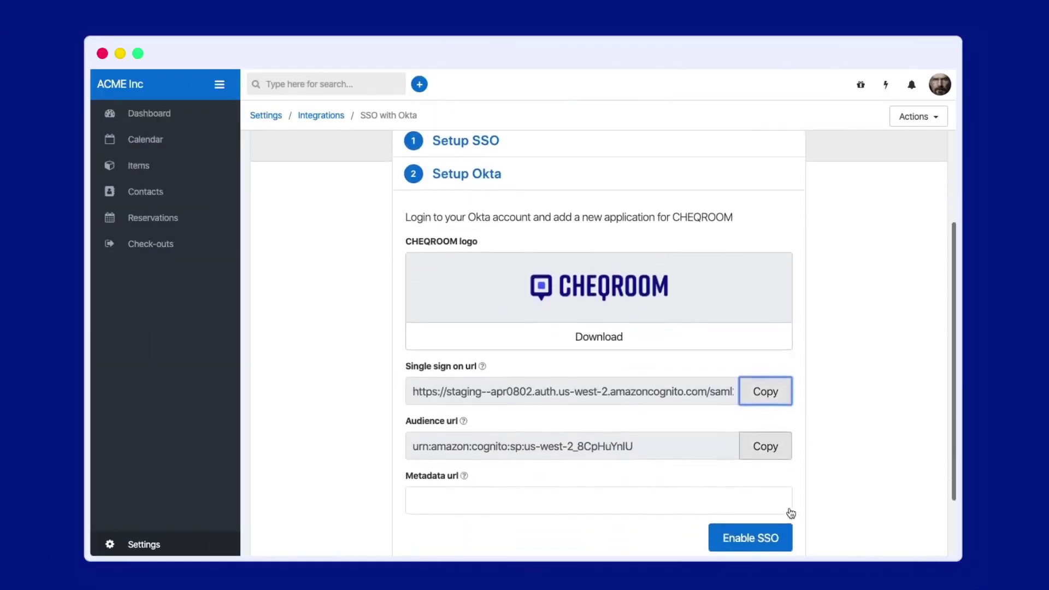
left_click(762, 453)
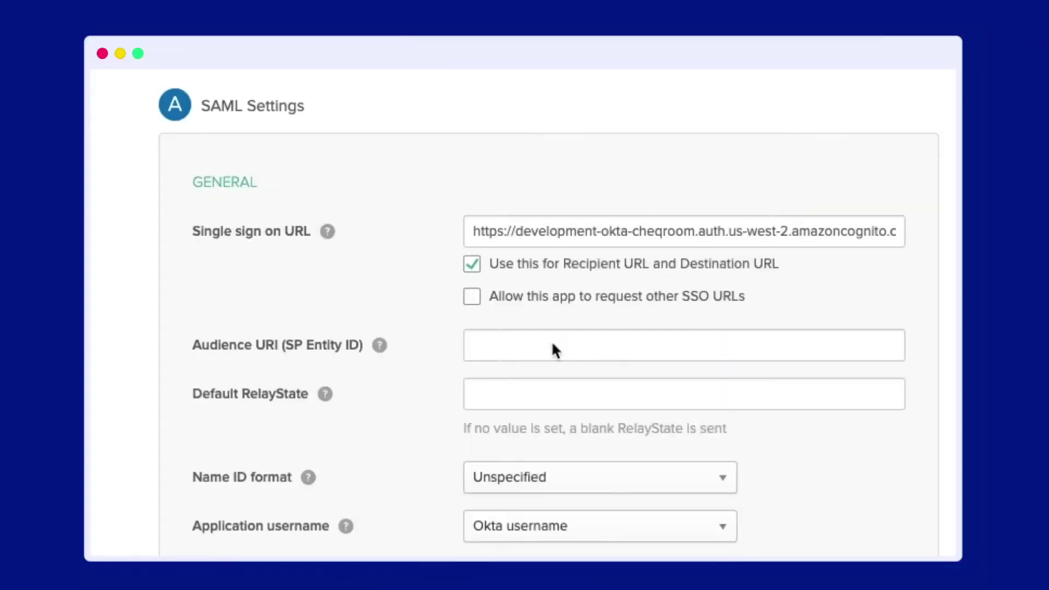
left_click(526, 339)
key("super+v")
scroll(235, 326, "down", 10)
- Add attribute statements name = user.name and email = user.email, then continue
left_click(231, 298)
type("name")
left_click(842, 308)
type("user.name")
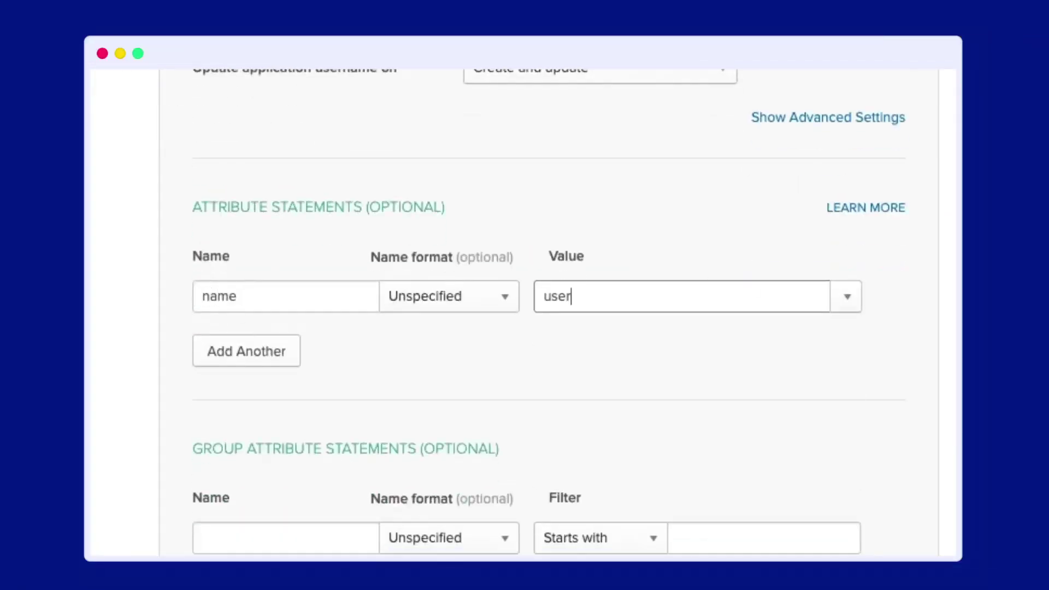
left_click(298, 345)
type("email")
left_click(539, 349)
type("user.email")
left_click(557, 405)
scroll(555, 401, "down", 7)
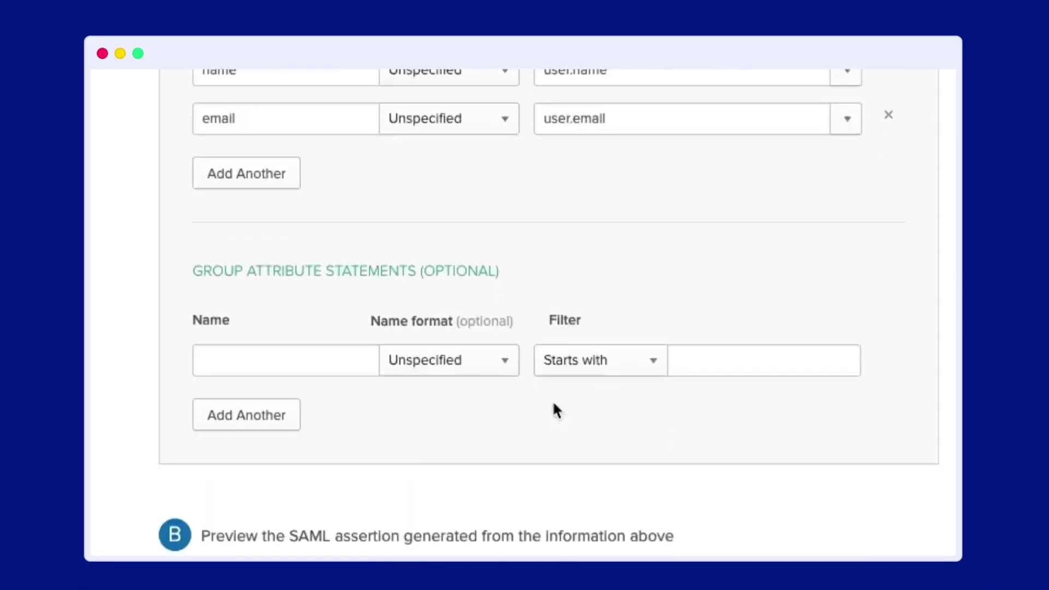
scroll(554, 403, "down", 2)
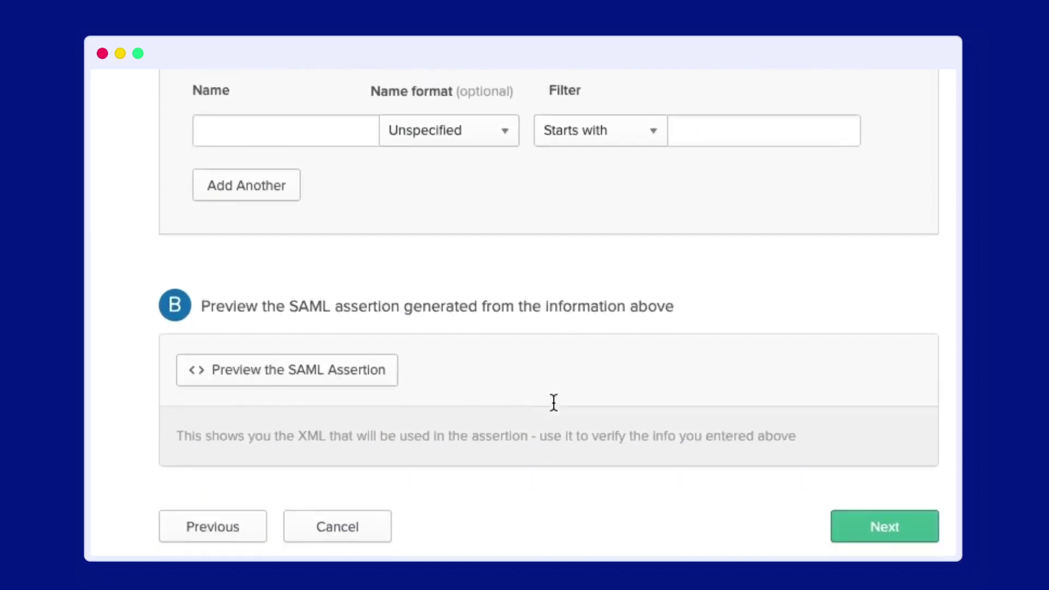
left_click(881, 516)
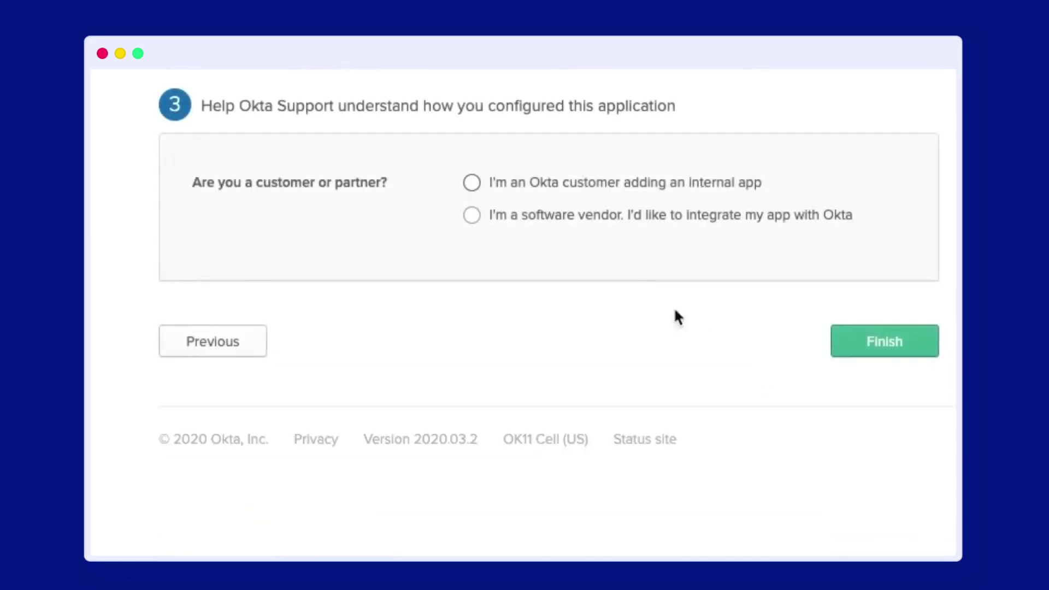
- Mark the app as an Okta customer's internal app and finish creating it
left_click(604, 185)
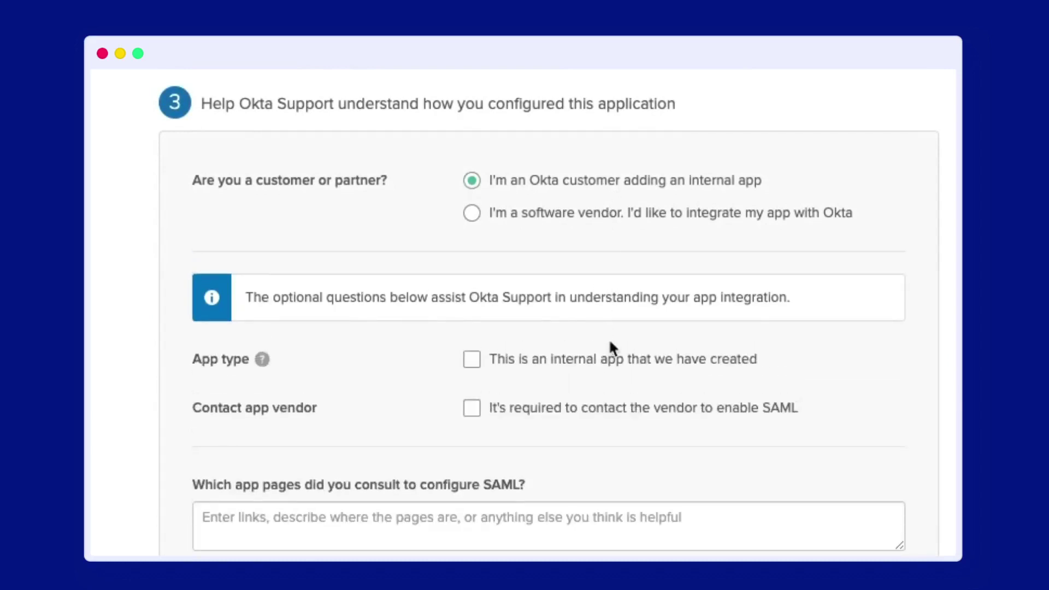
left_click(619, 361)
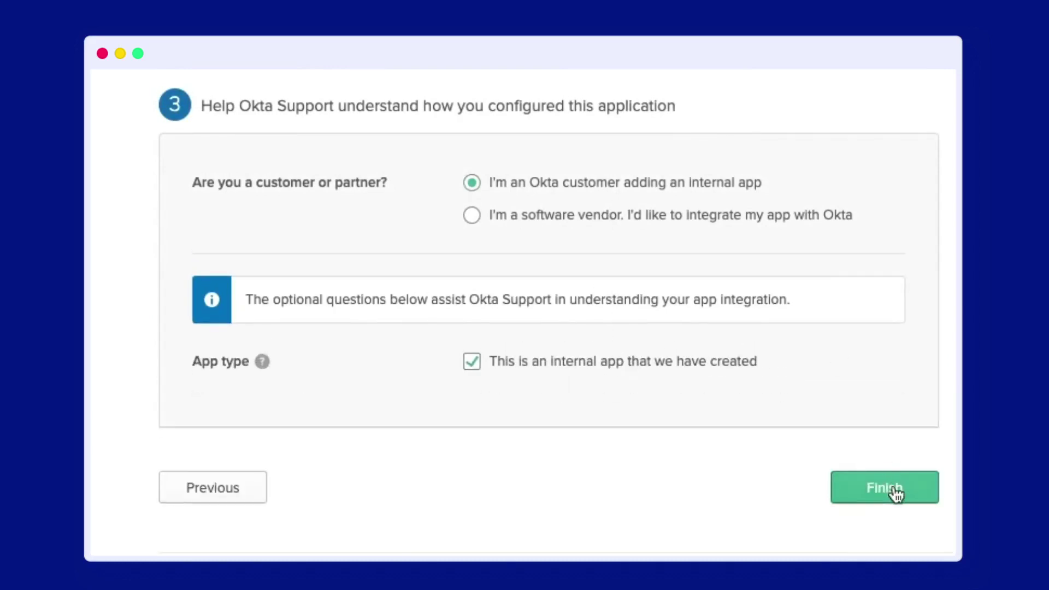
left_click(896, 492)
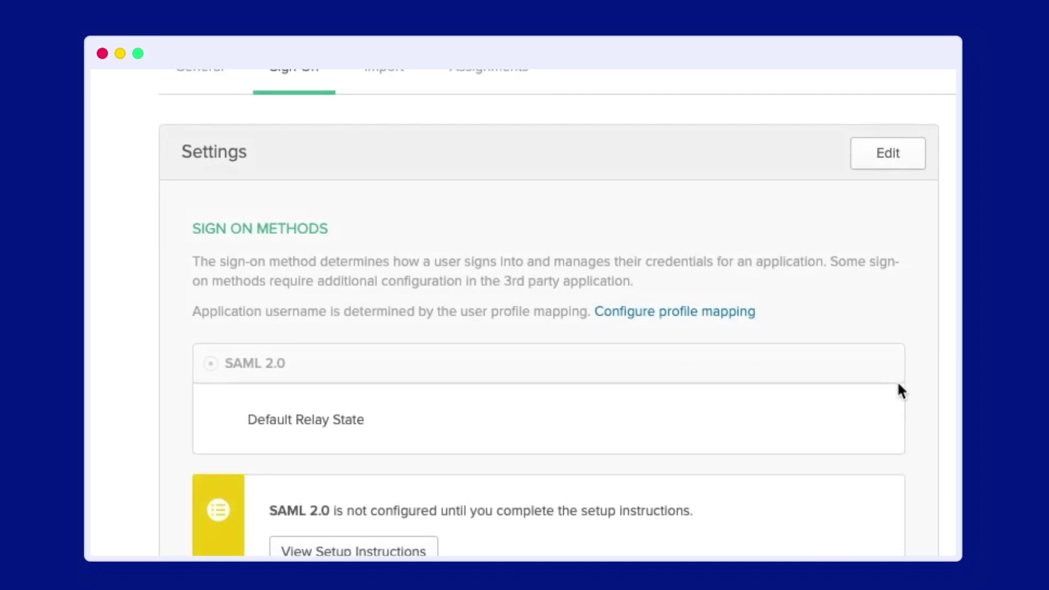
- Copy the link address of the Identity Provider metadata
scroll(898, 383, "down", 8)
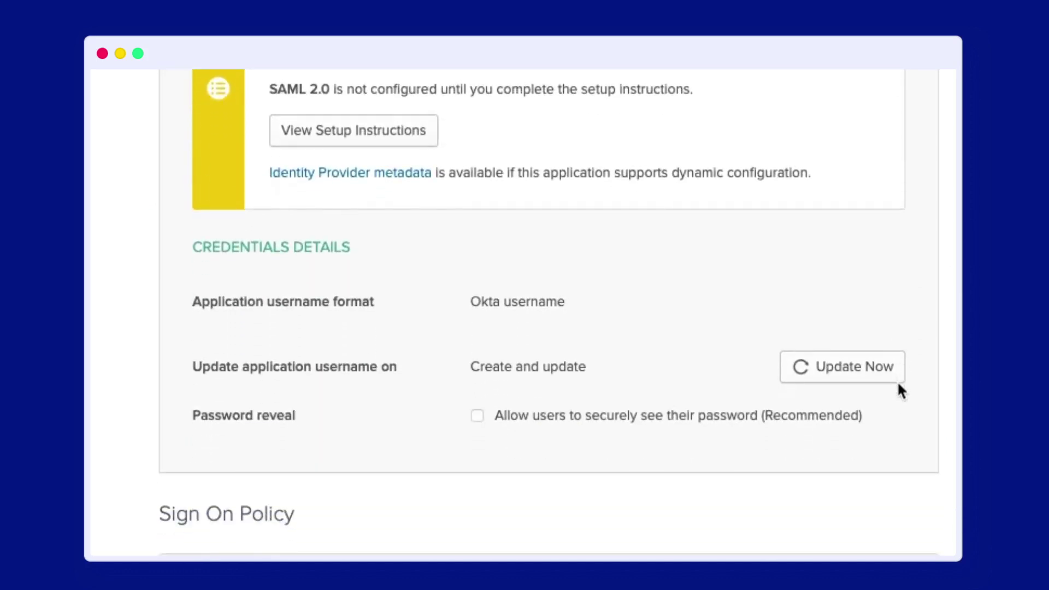
right_click(399, 172)
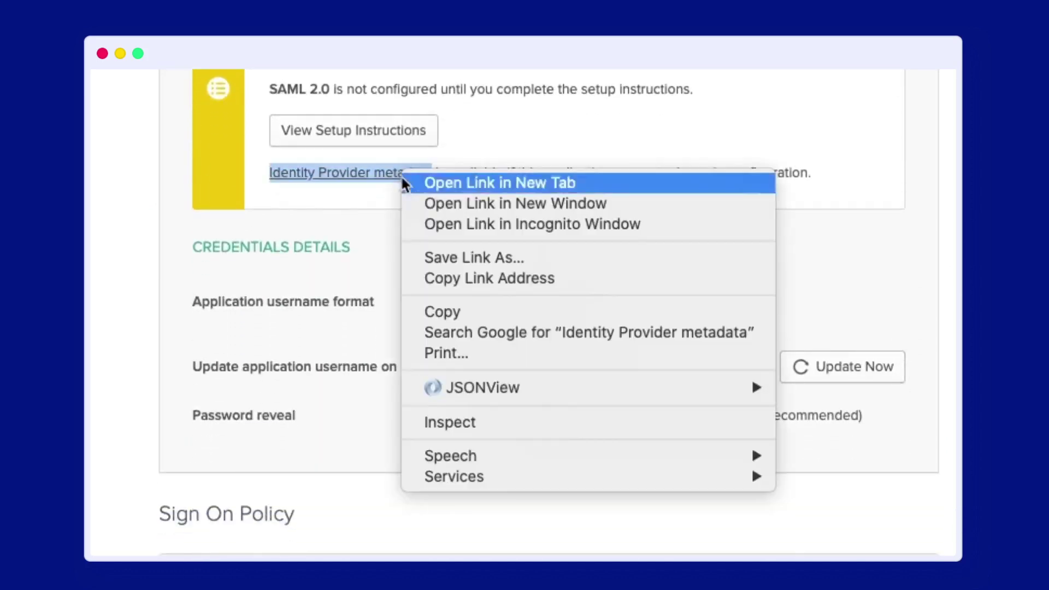
left_click(493, 278)
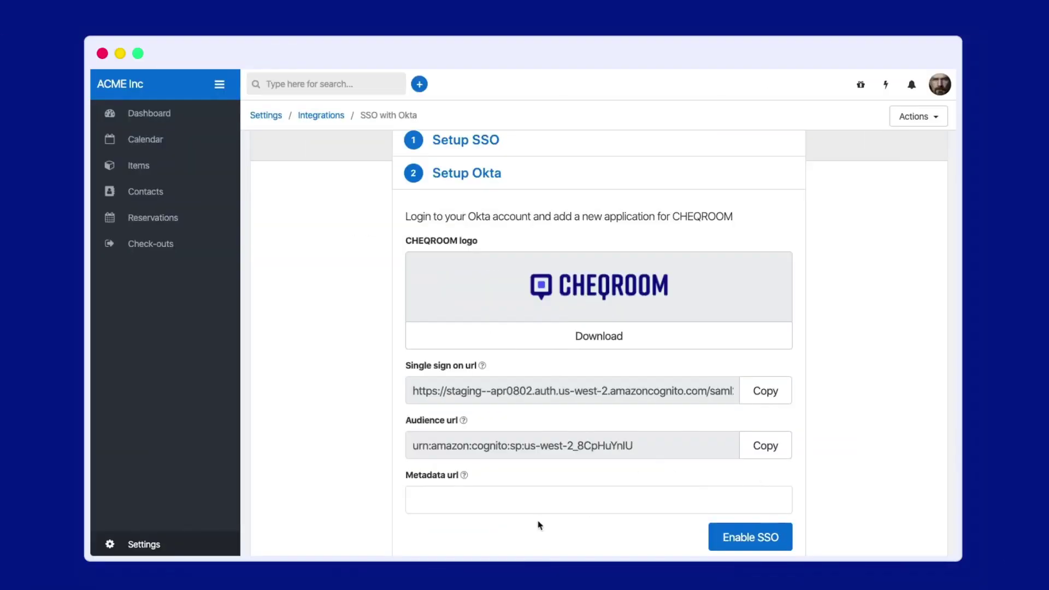
- Paste the Okta metadata URL into CHEQROOM's Metadata url field and enable SSO
left_click(520, 503)
key("ctrl+v")
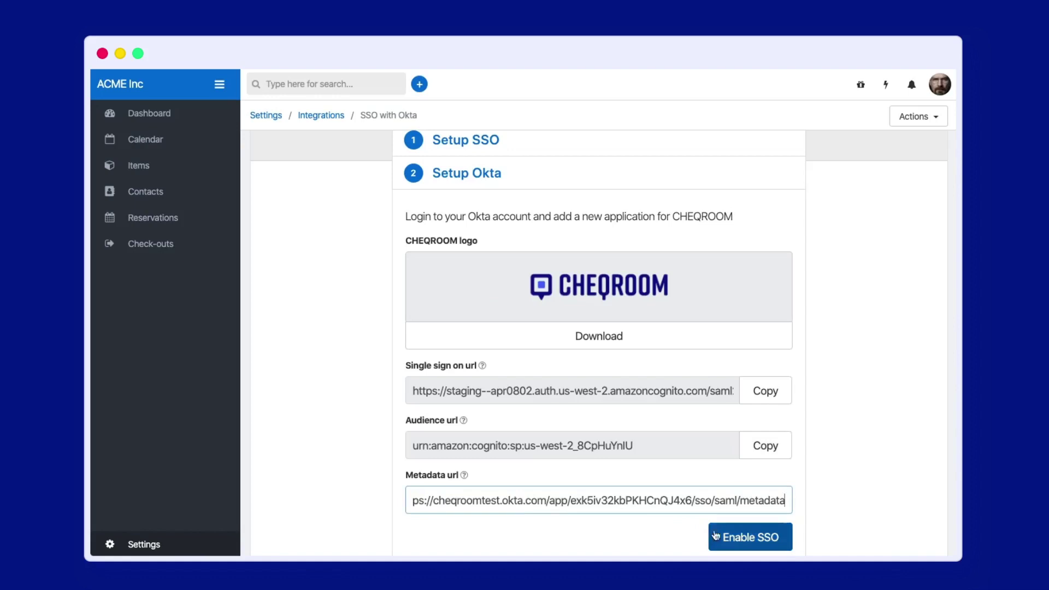
left_click(738, 538)
scroll(843, 469, "down", 2)
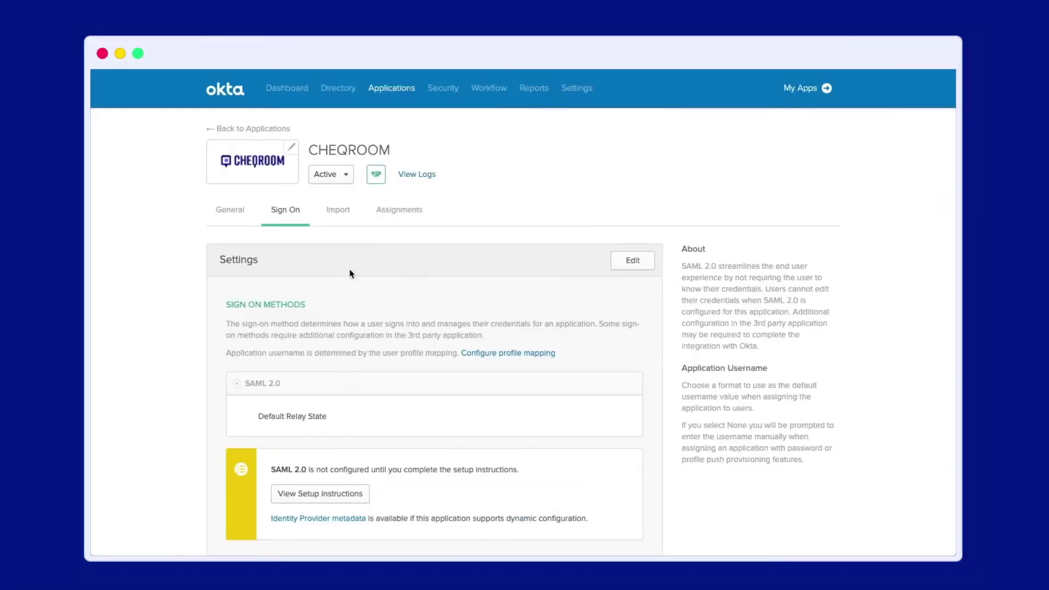
- Assign a user to the CHEQROOM app via Assign to People and save
left_click(402, 212)
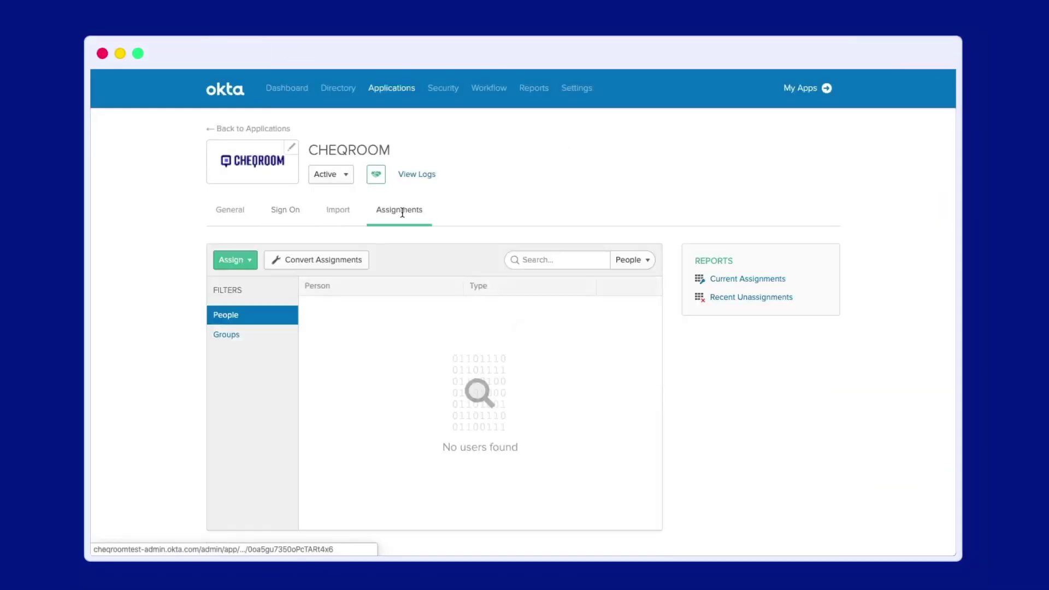
left_click(236, 260)
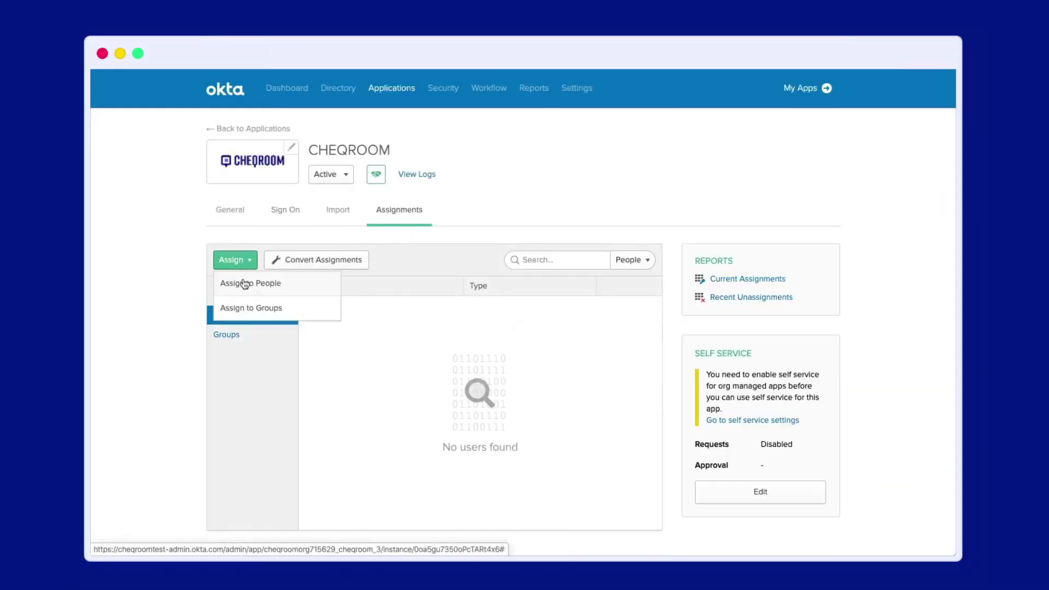
left_click(241, 283)
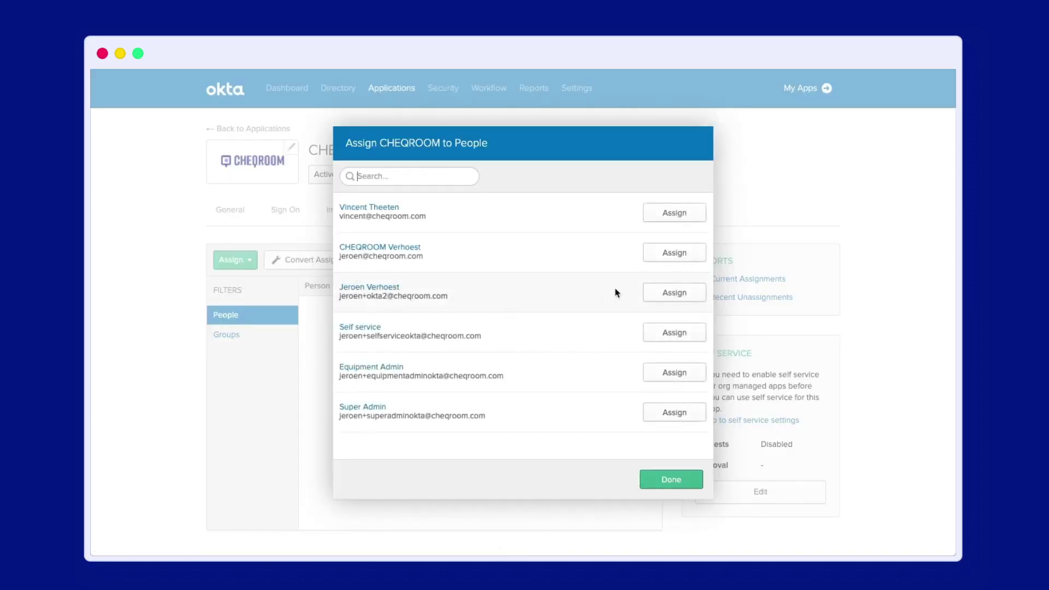
left_click(690, 296)
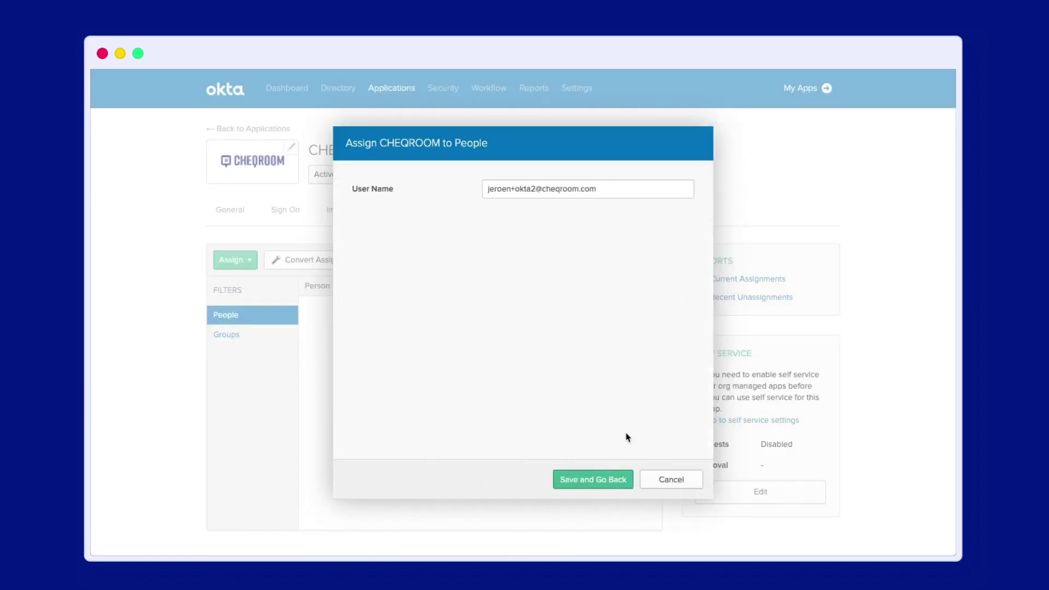
left_click(592, 481)
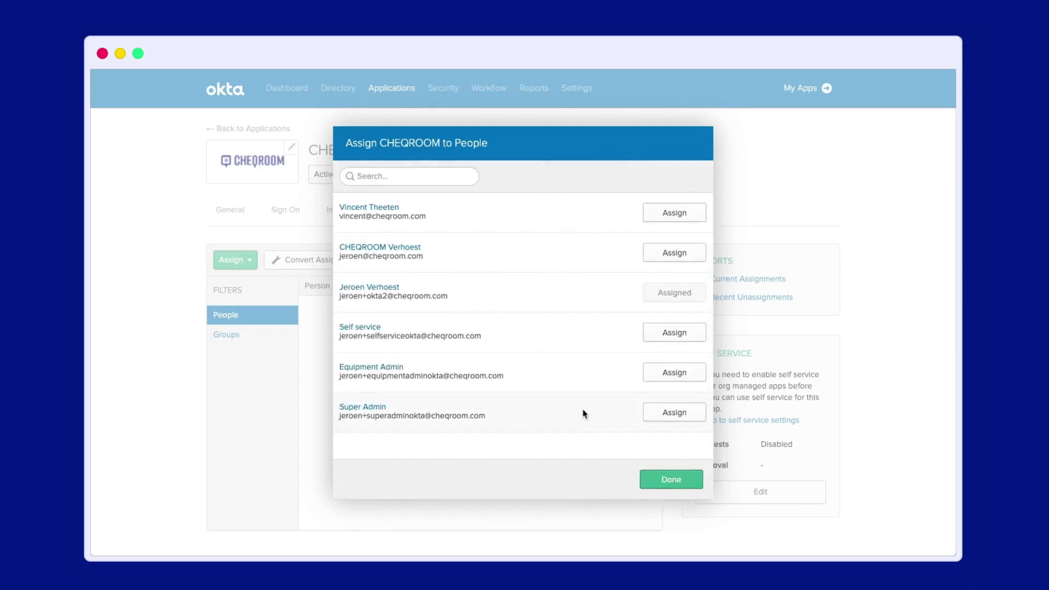
left_click(671, 485)
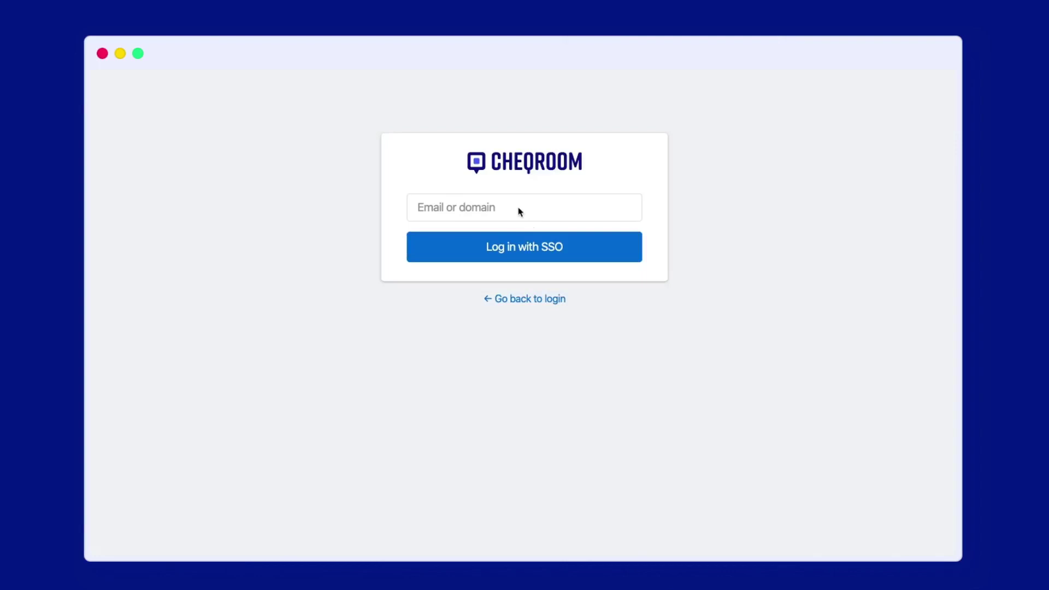
- Log in through CHEQROOM's SSO page with the user's email and Okta username and password
left_click(456, 205)
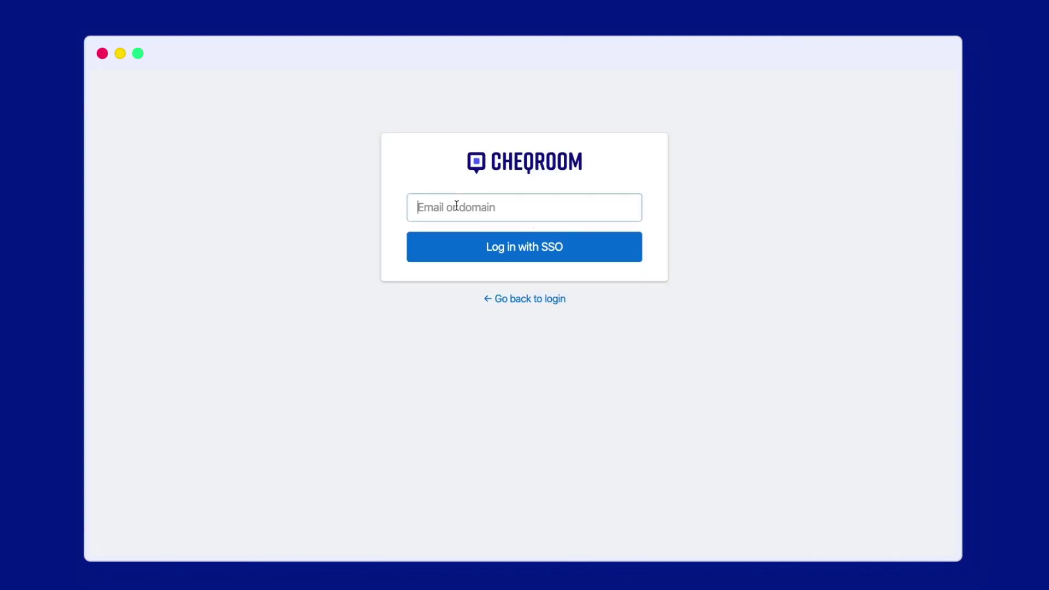
key("Return")
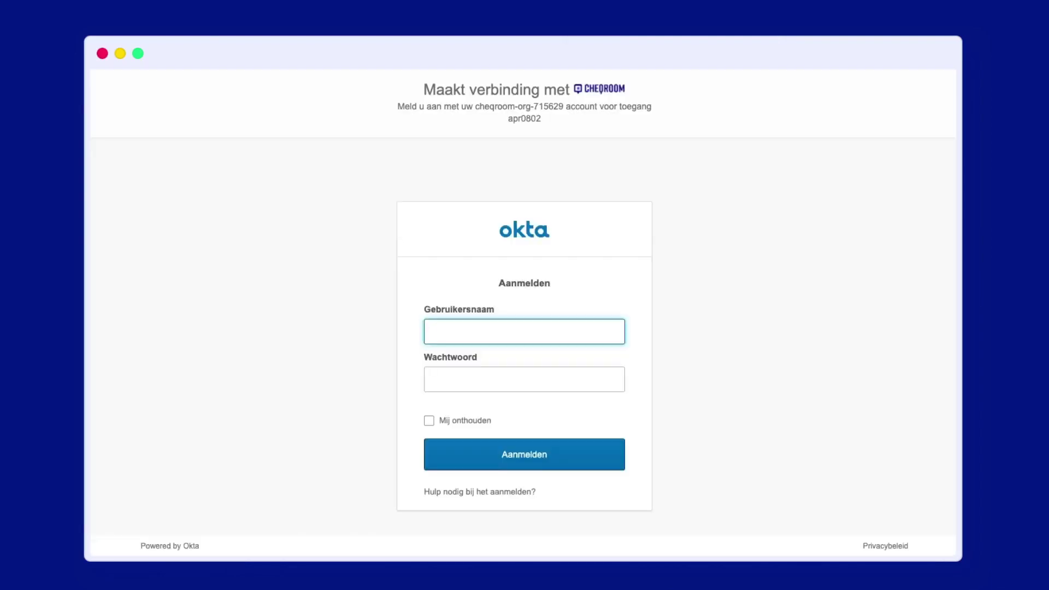
key("Tab")
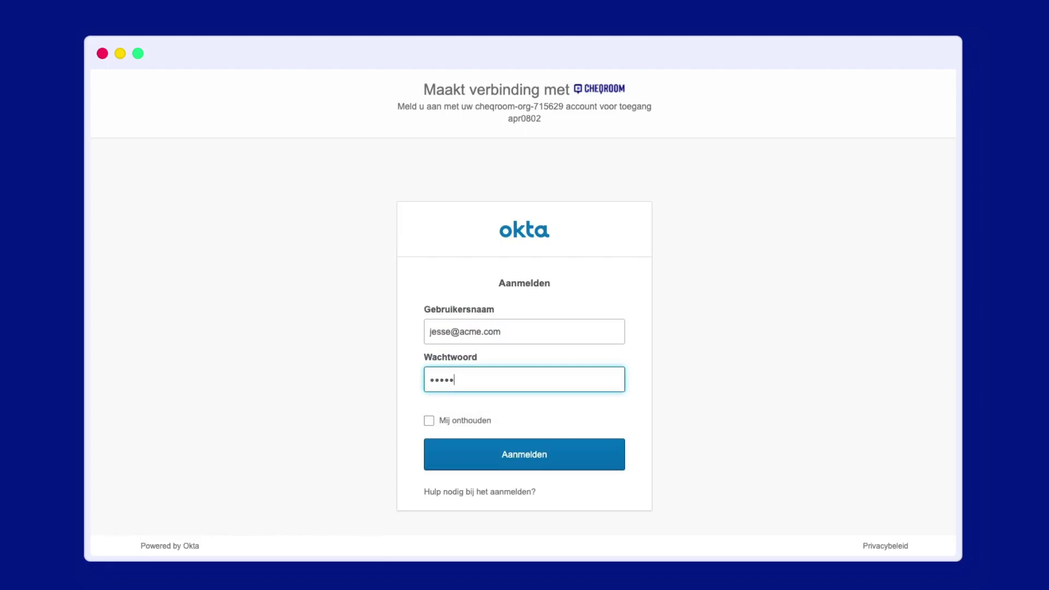
key("Return")
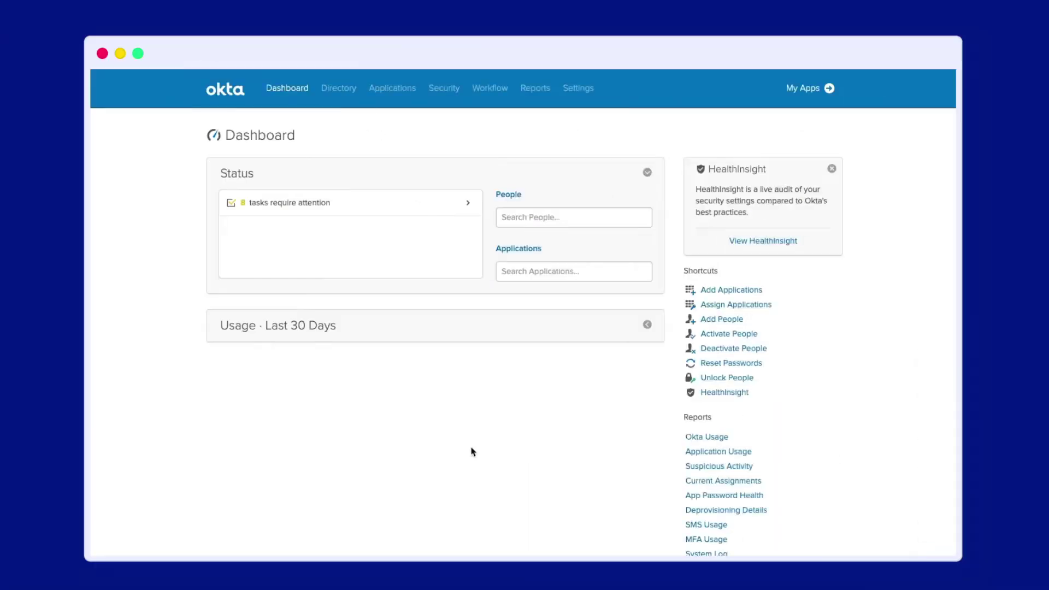
- In Profile Editor, add a CHEQROOM User attribute with display name Role and variable cheqroom__role
mouse_move(340, 89)
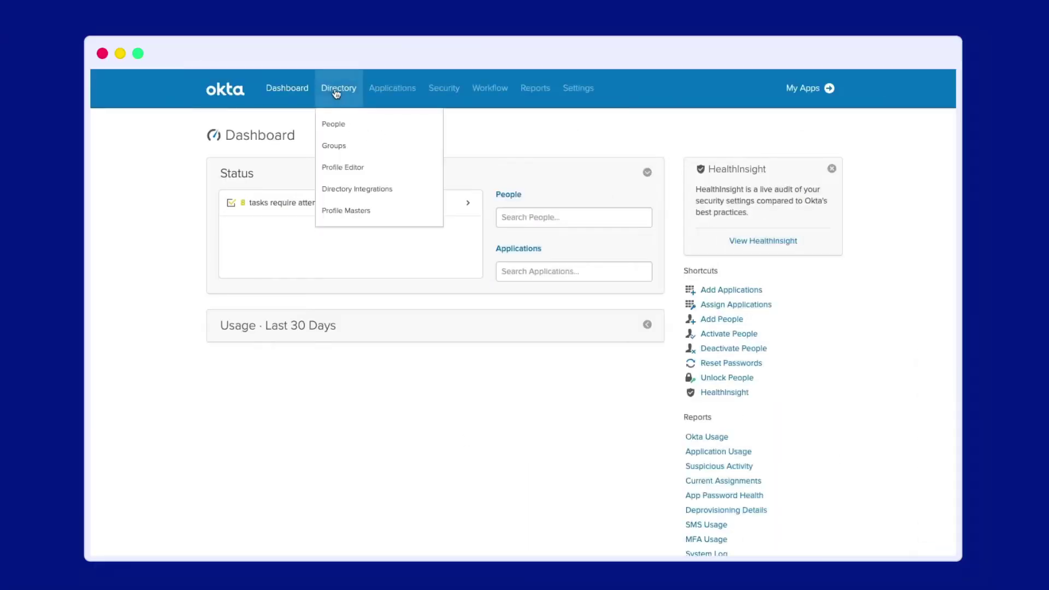
left_click(356, 167)
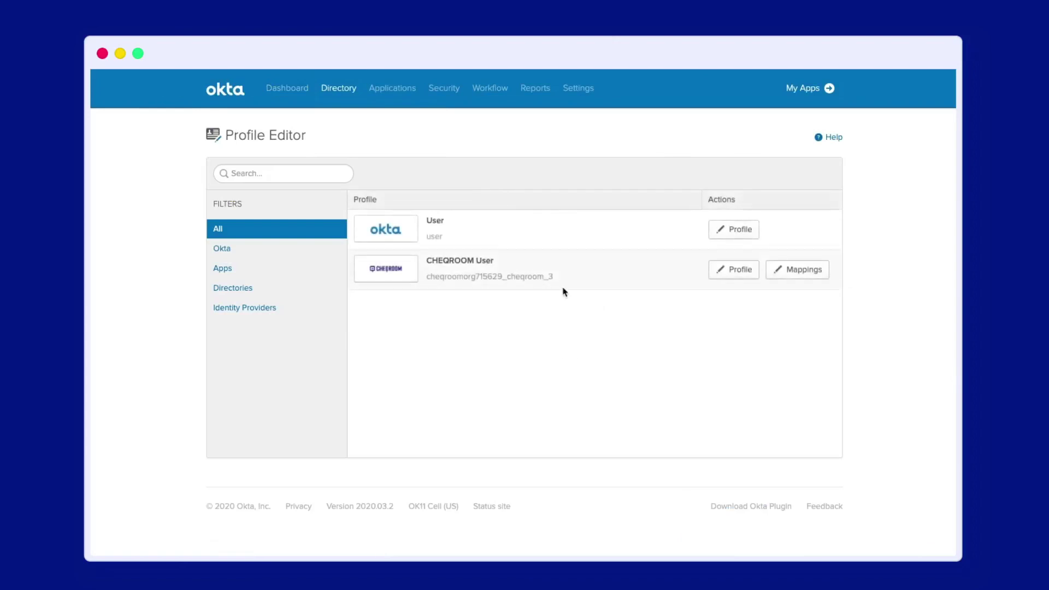
left_click(730, 270)
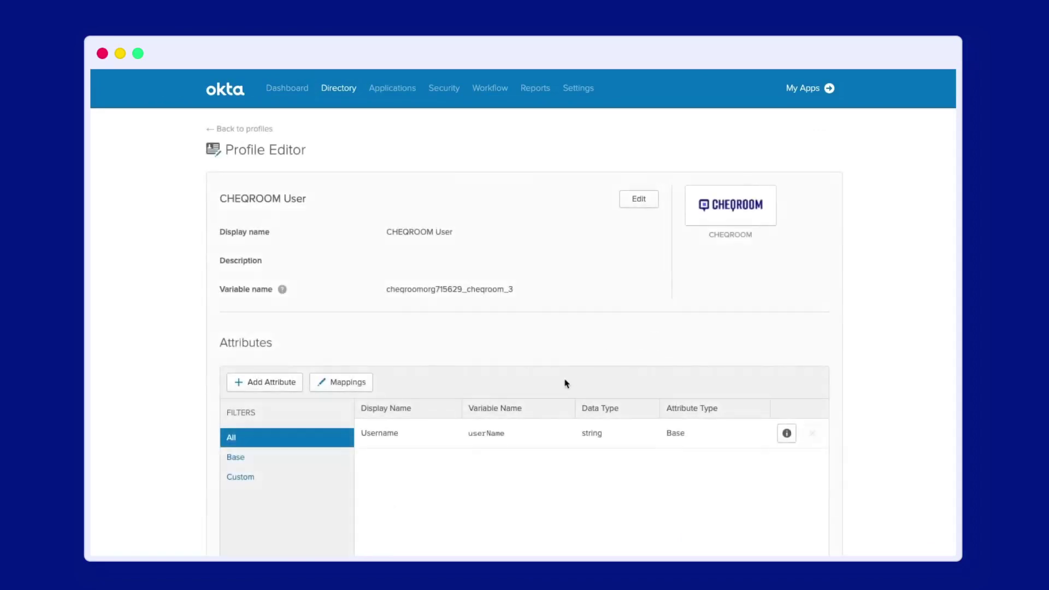
left_click(254, 385)
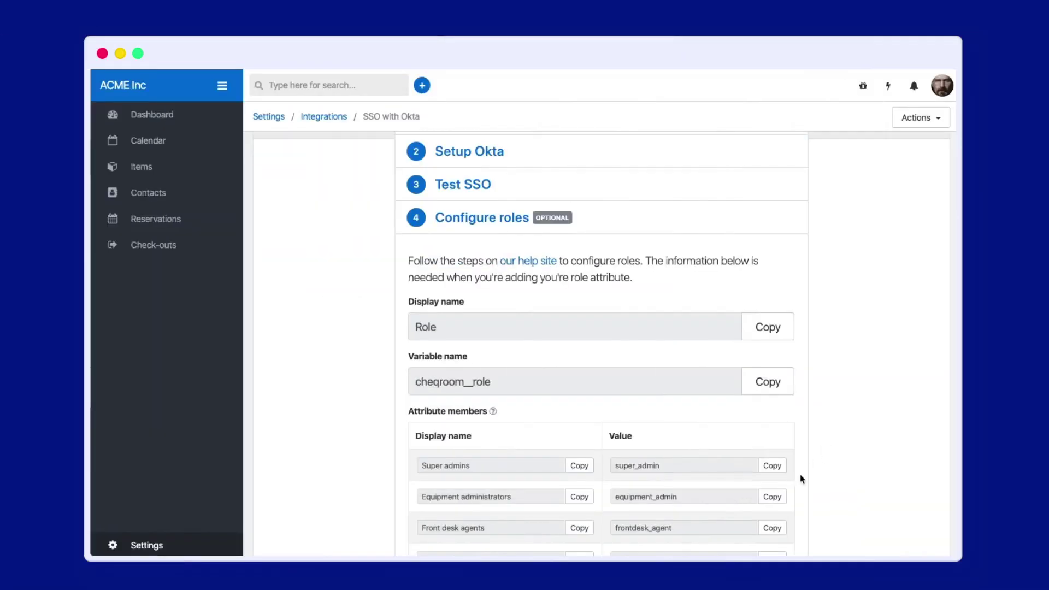
left_click(767, 498)
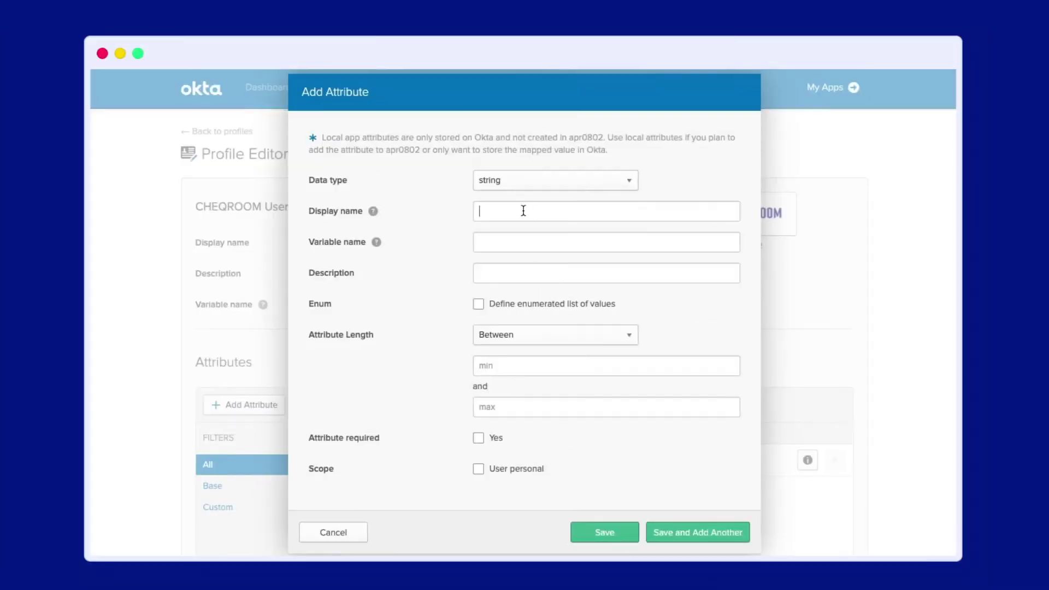
type("Role")
type("cheqroom__role")
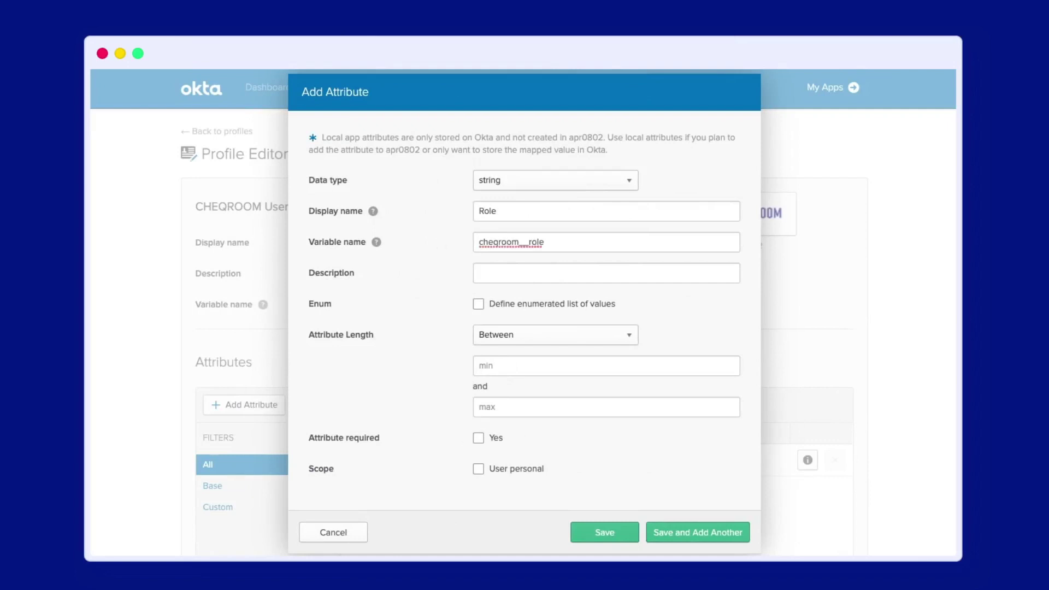
- Make Role an enum with members Super admins = super_admin and Equipment administrators = equipment_admin
left_click(481, 305)
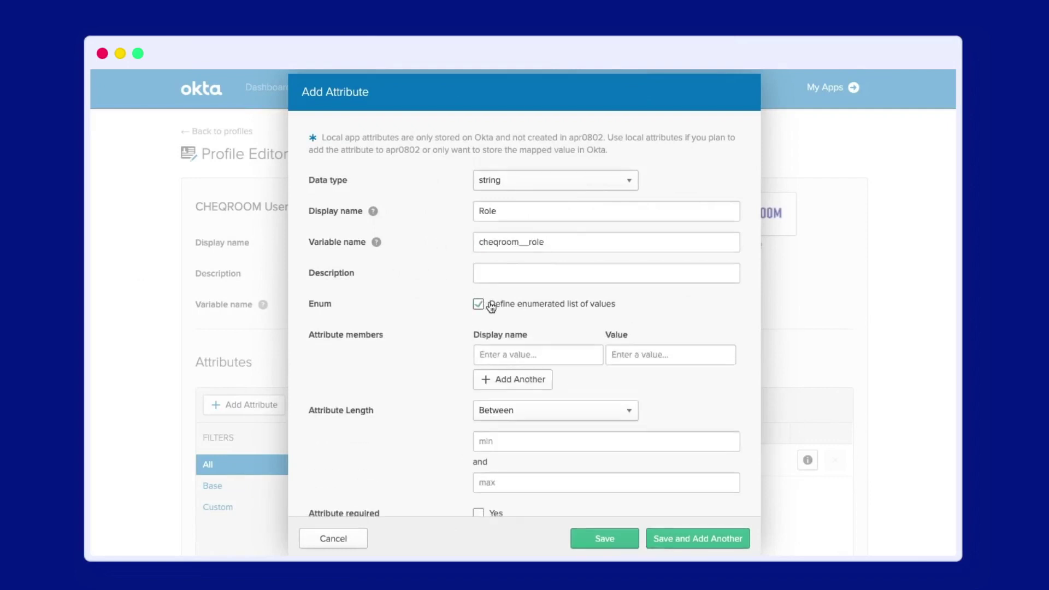
left_click(514, 351)
type("Super admins")
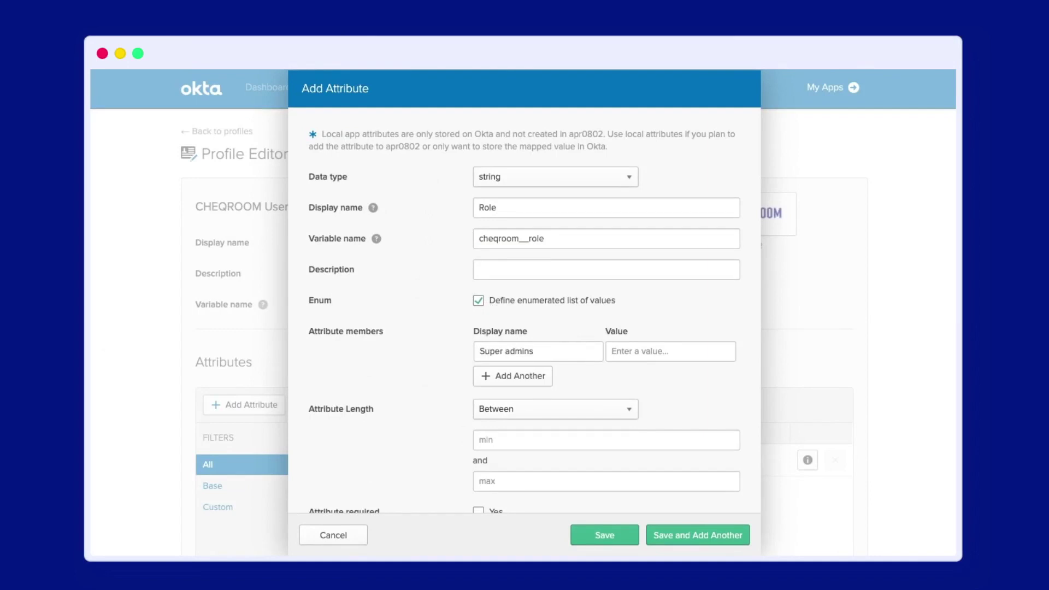
left_click(631, 353)
type("super_admin")
left_click(516, 373)
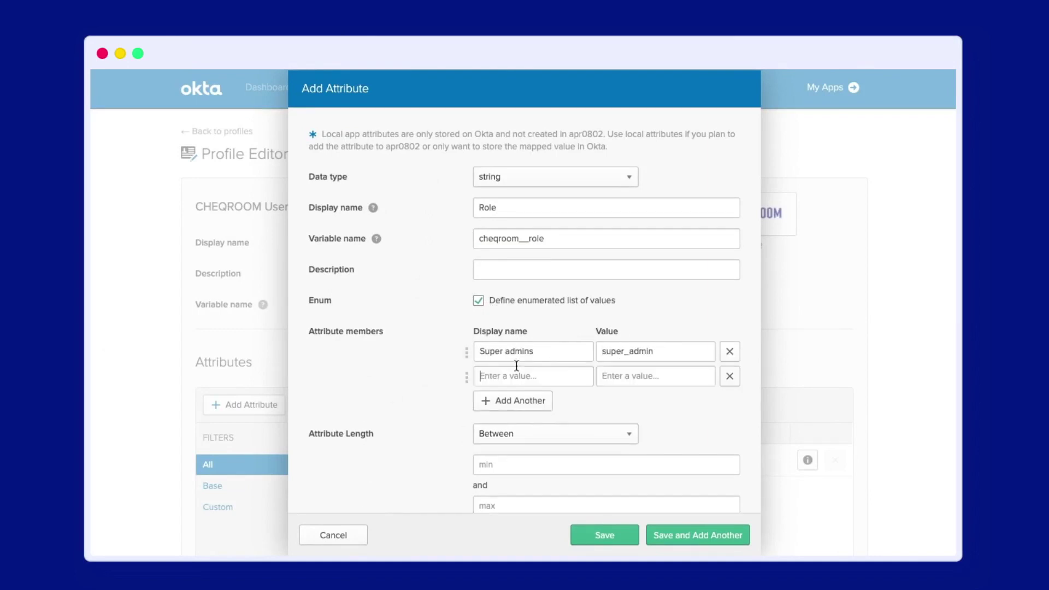
type("Equipment administrators")
key("Tab")
type("equipment_admin")
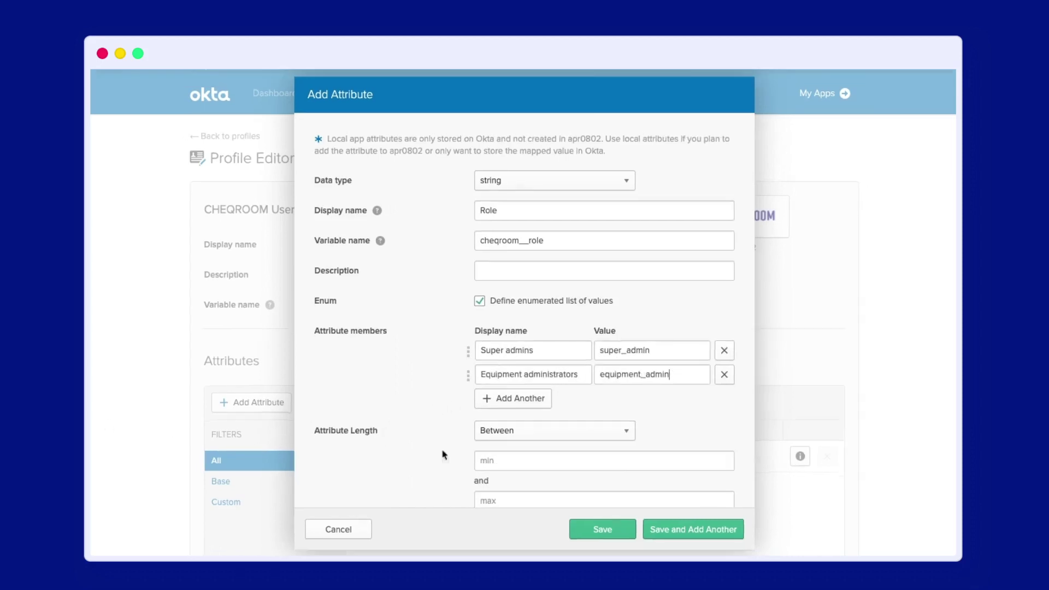
- Save the Role attribute and open the CHEQROOM application in Okta
left_click(587, 530)
left_click(393, 121)
left_click(441, 239)
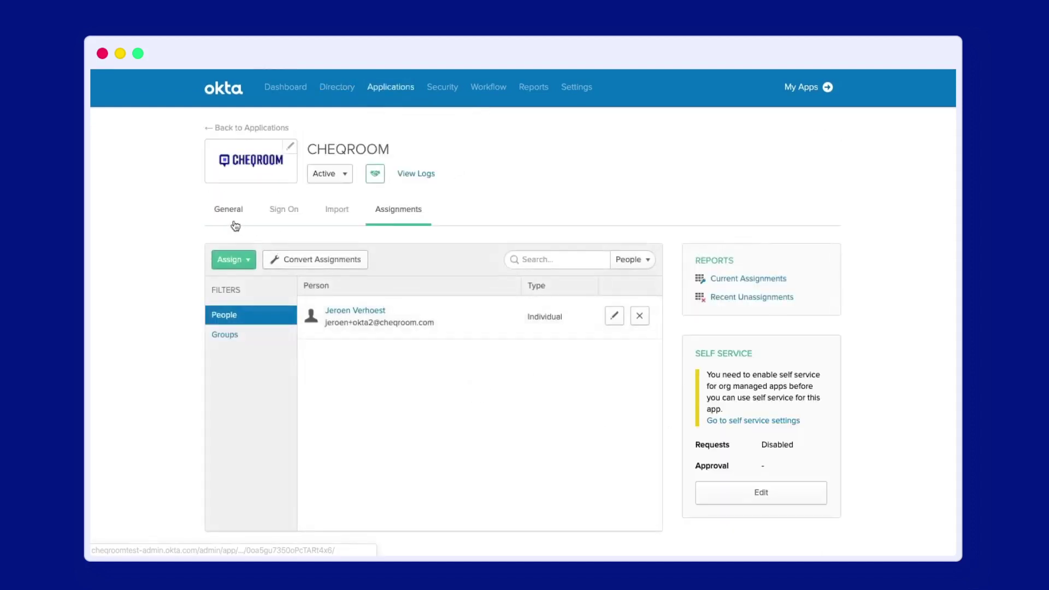
- Add a cheqroom__role attribute statement with value appuser.cheqroom__role to the CHEQROOM SAML settings and save
left_click(234, 221)
scroll(304, 319, "down", 5)
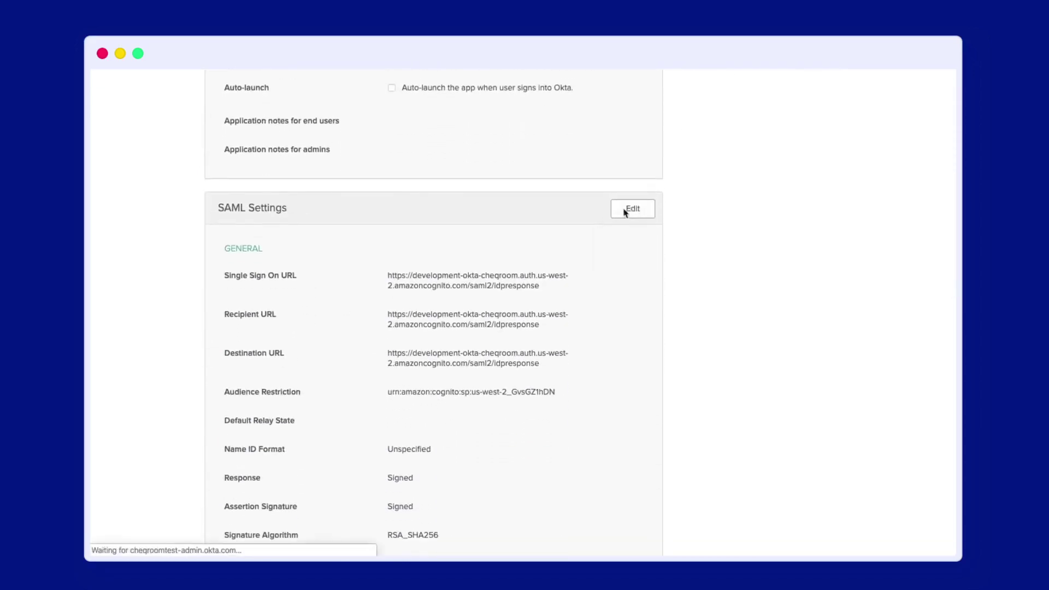
scroll(509, 308, "down", 1)
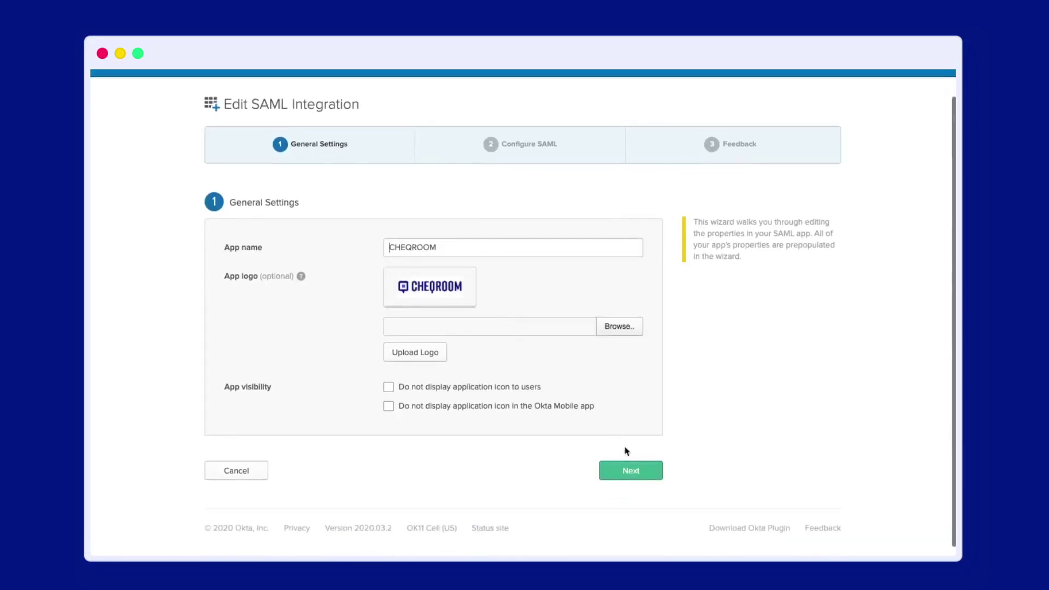
left_click(648, 471)
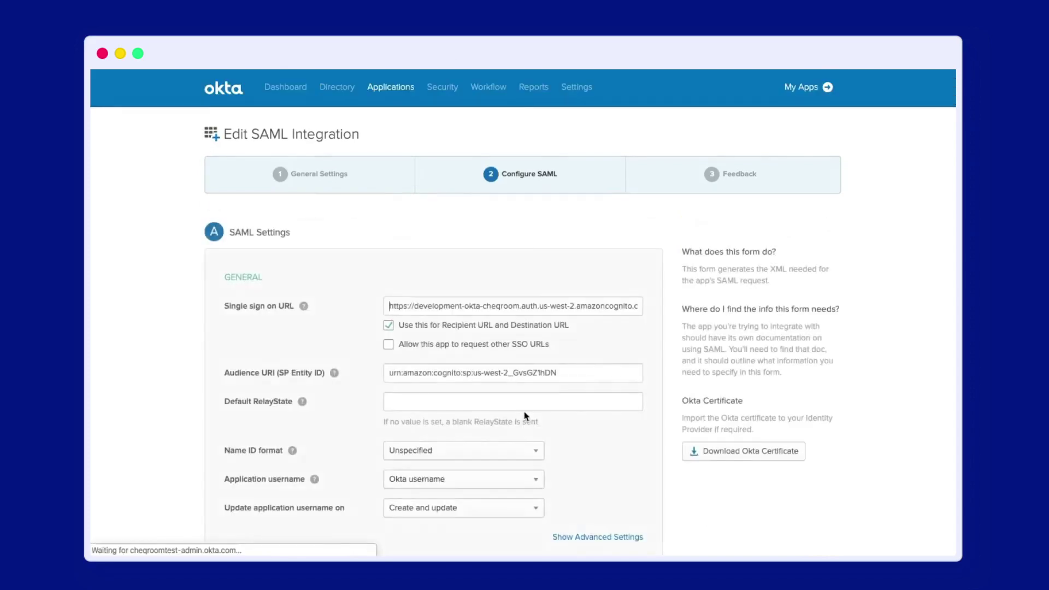
scroll(523, 417, "down", 10)
scroll(521, 416, "down", 4)
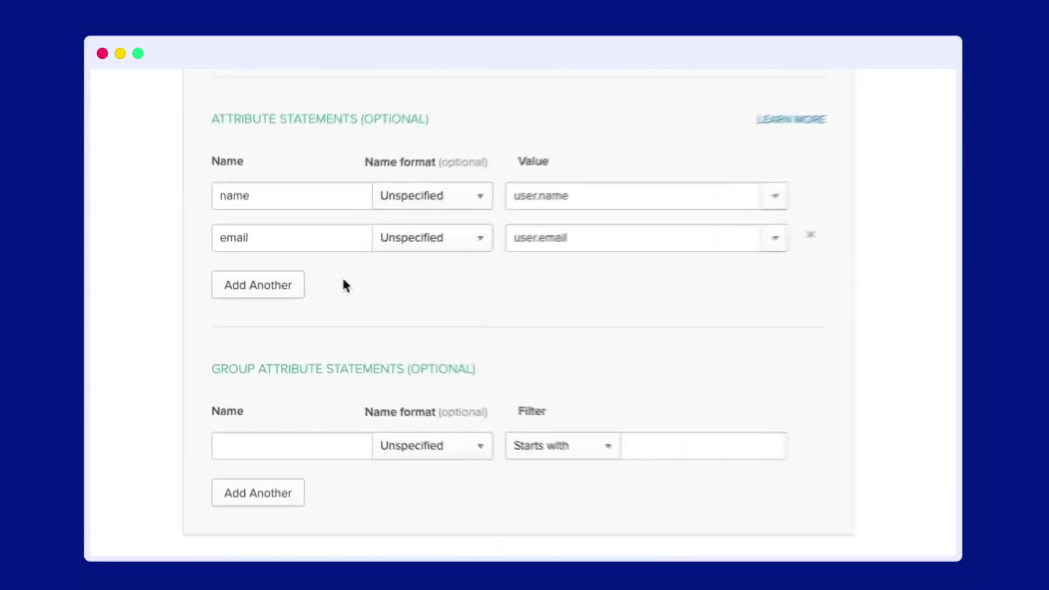
left_click(268, 297)
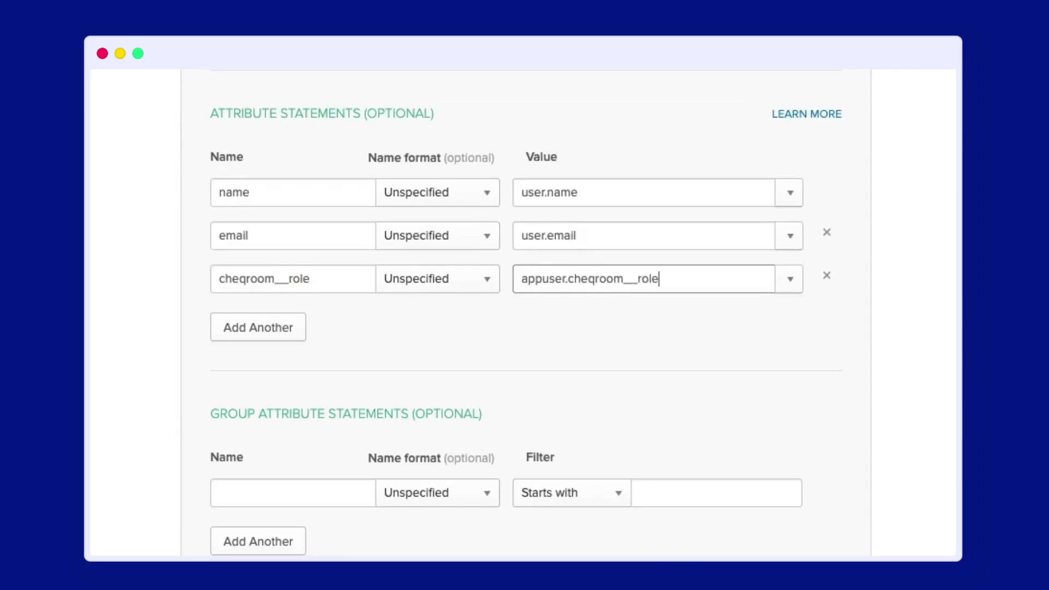
scroll(950, 461, "down", 6)
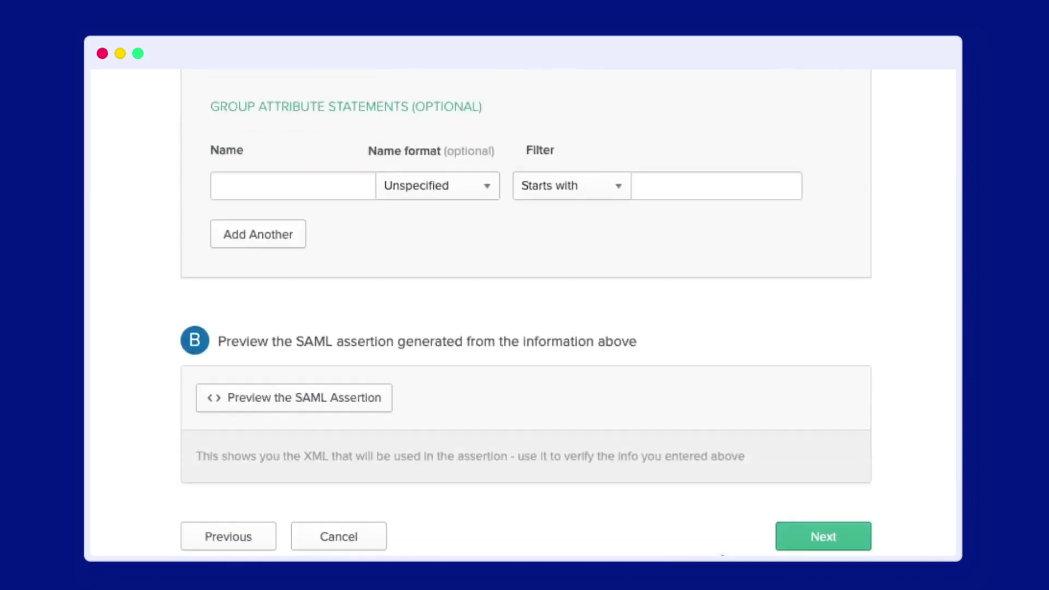
left_click(778, 545)
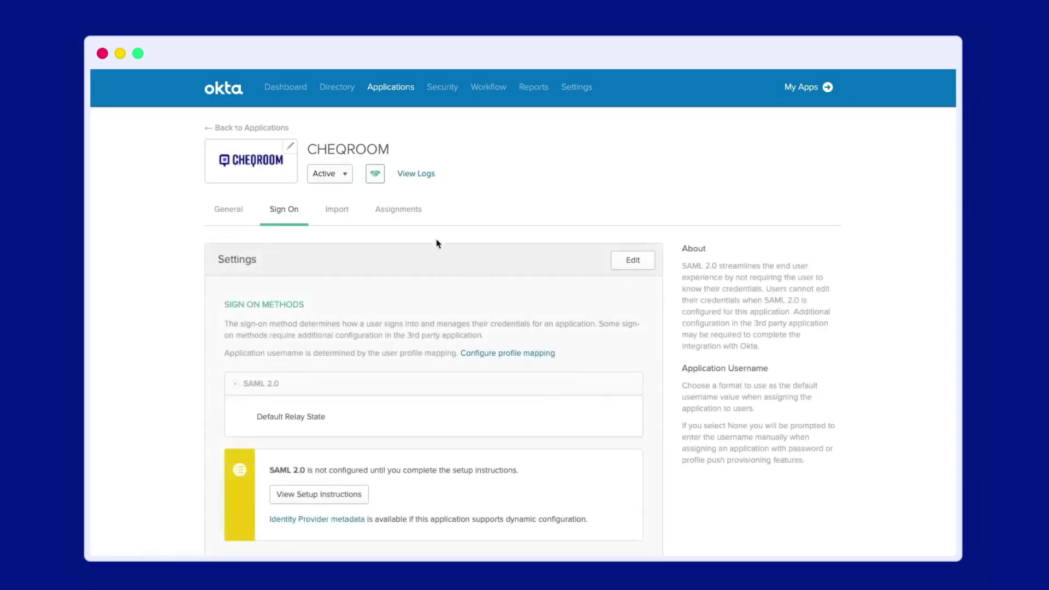
- Change the existing assigned user's CHEQROOM role to Equipment administrator
left_click(407, 214)
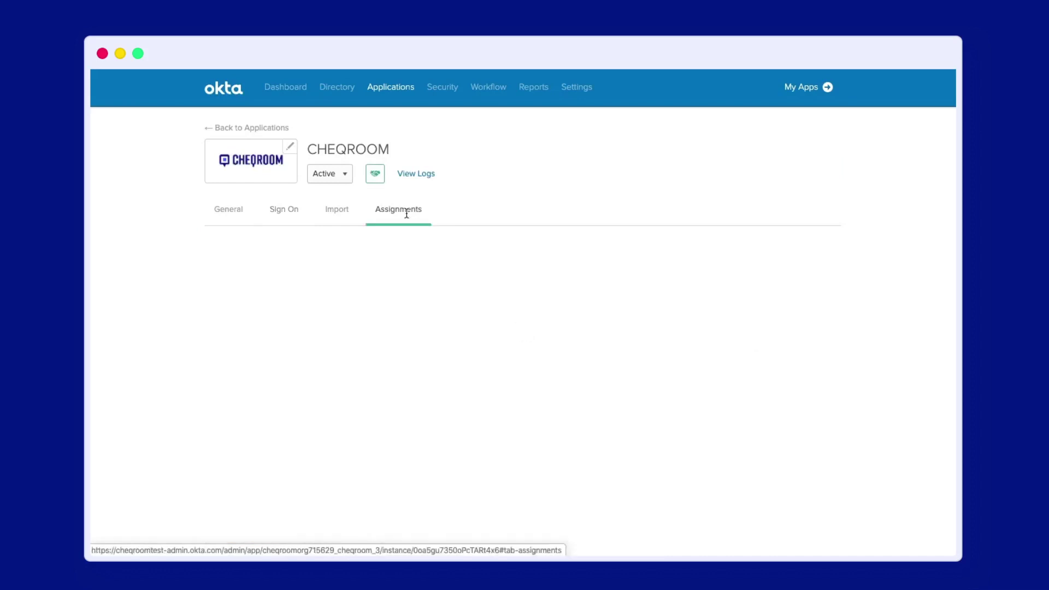
left_click(614, 314)
left_click(507, 325)
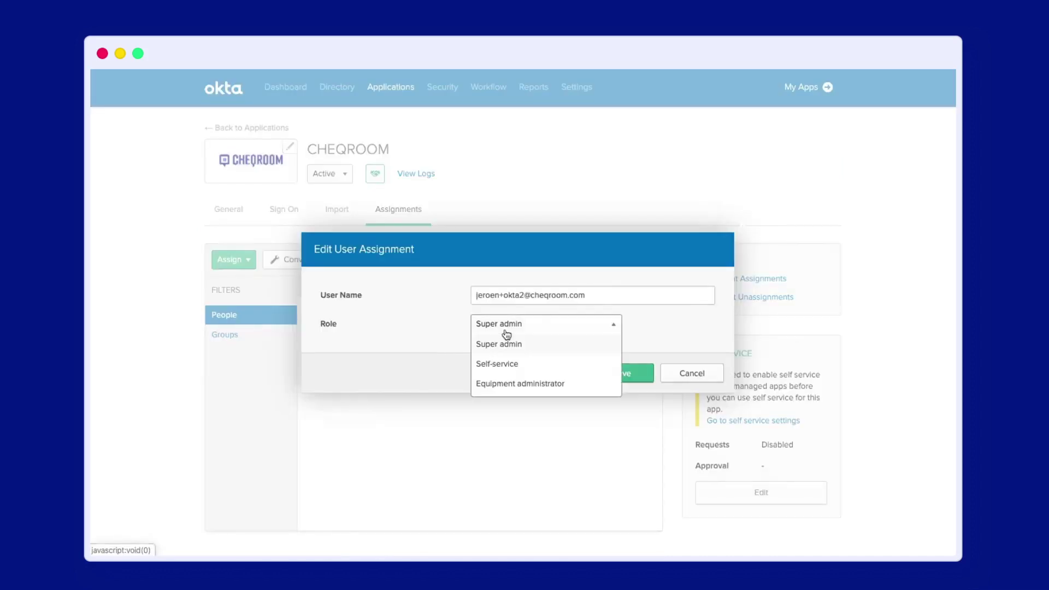
left_click(536, 385)
left_click(606, 376)
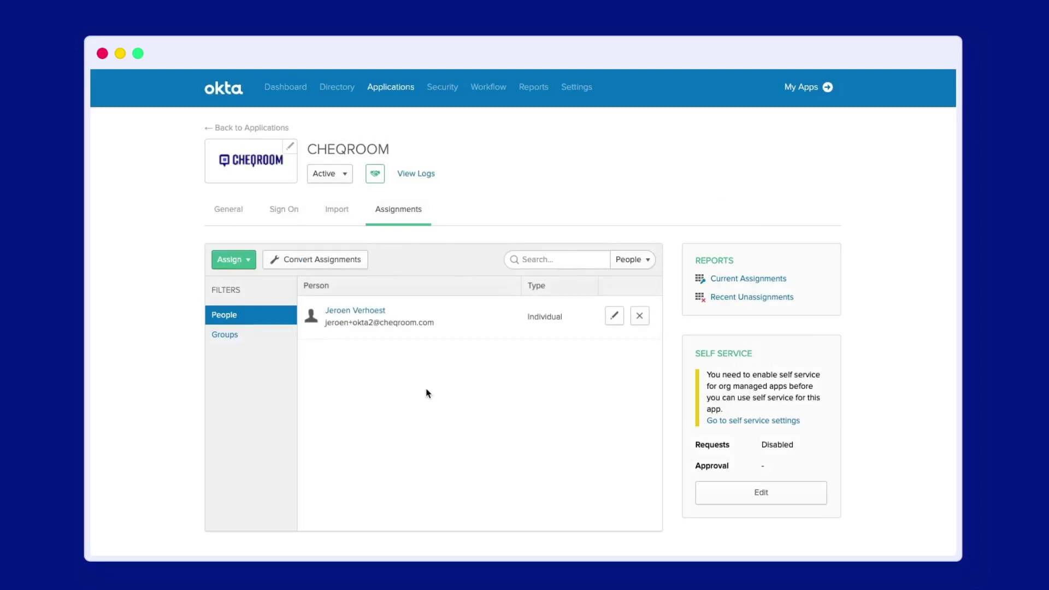
- Assign the super admin test user, and the equipment admin test user with role Equipment administrator
left_click(236, 265)
left_click(236, 282)
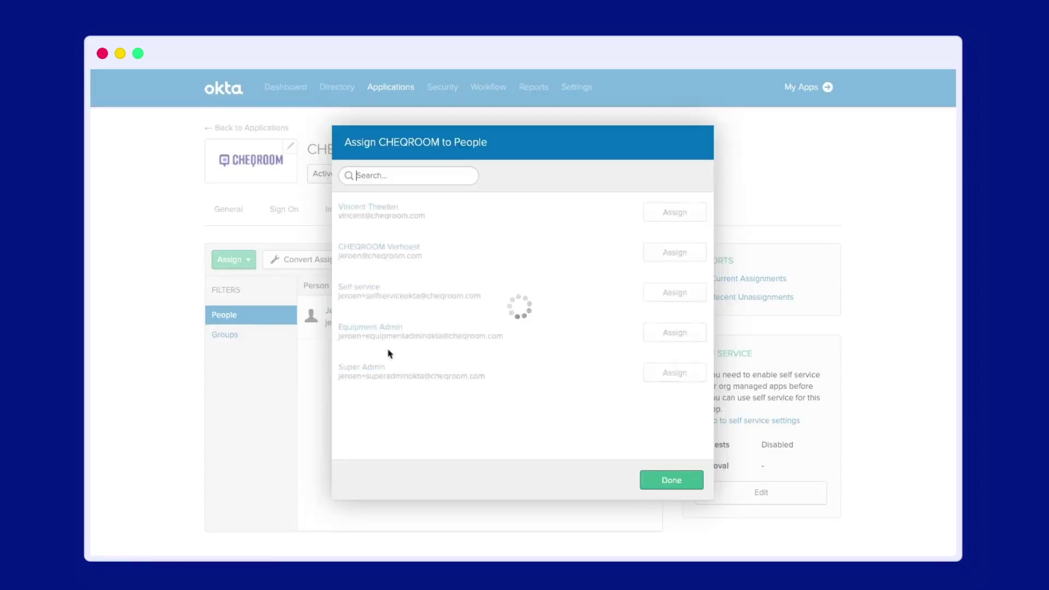
left_click(721, 387)
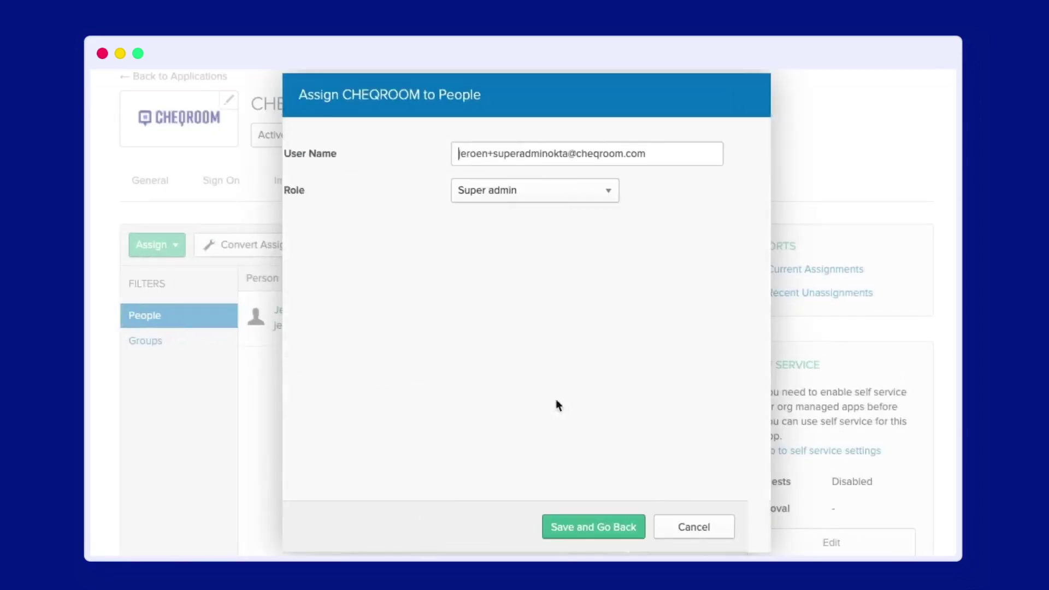
left_click(634, 530)
left_click(720, 343)
left_click(552, 187)
left_click(533, 264)
left_click(620, 526)
- Assign the self-service test user with the Self service role and finish assigning
left_click(686, 290)
left_click(552, 189)
left_click(508, 244)
left_click(612, 521)
left_click(710, 530)
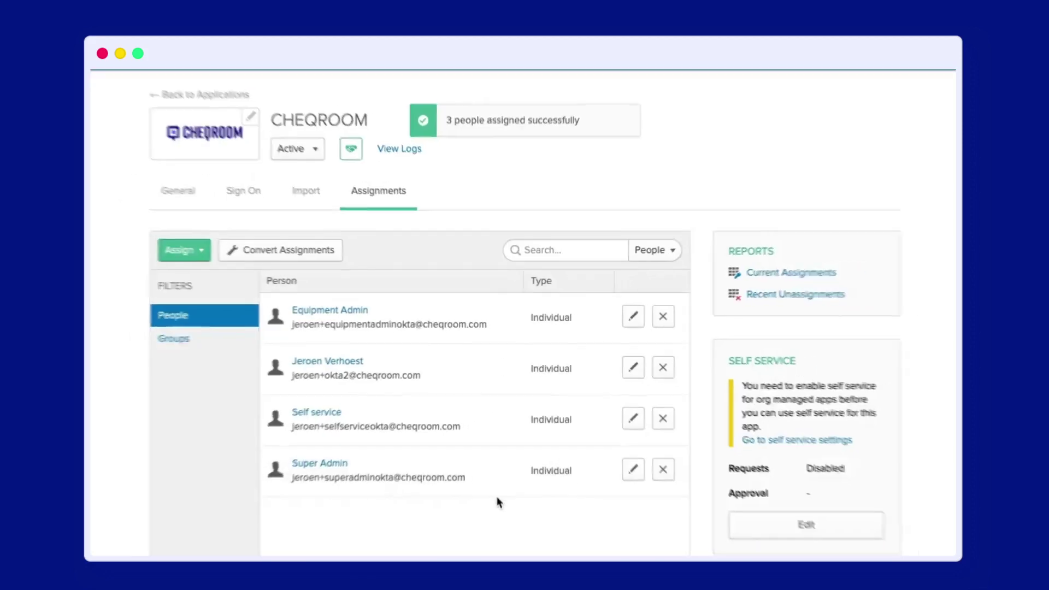